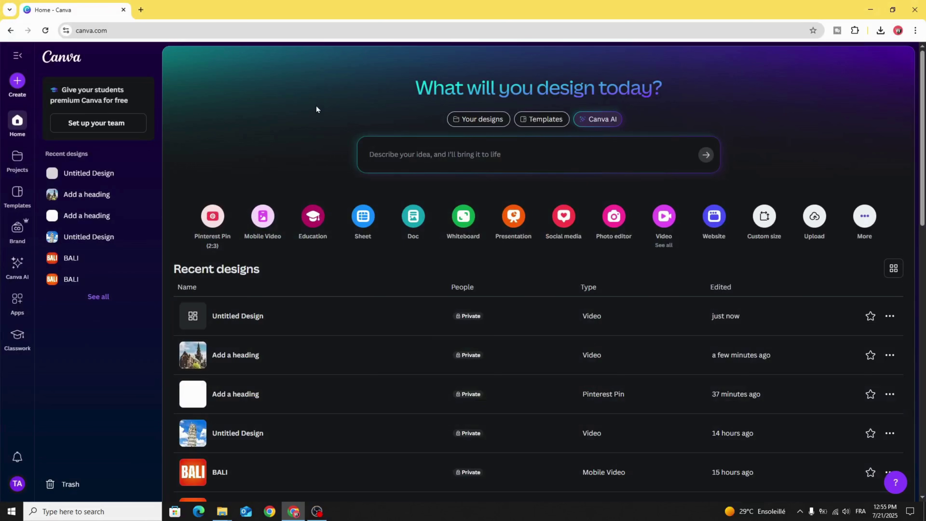
- Start a 1920×1080 landscape video and stretch the uploaded cathedral photo to fill the page
{"action": "left_click", "coordinate": [663, 219]}
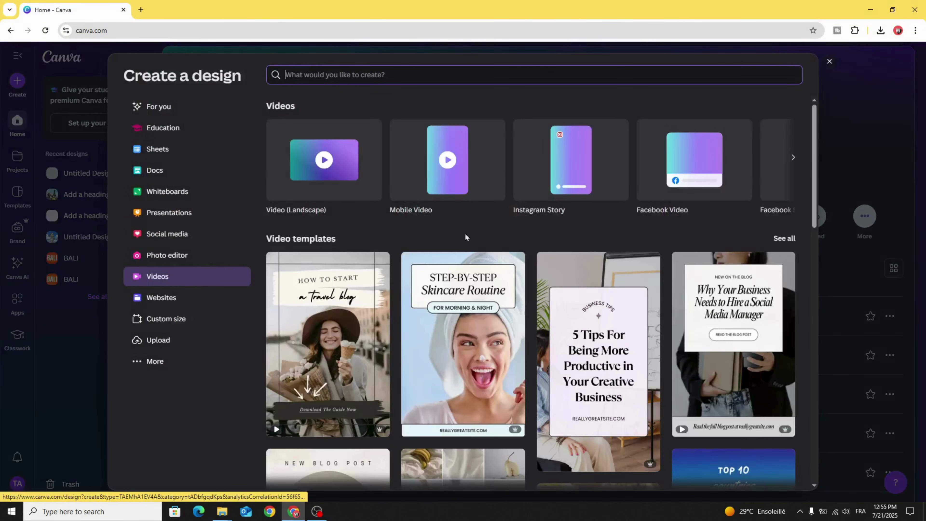
{"action": "left_click", "coordinate": [308, 198]}
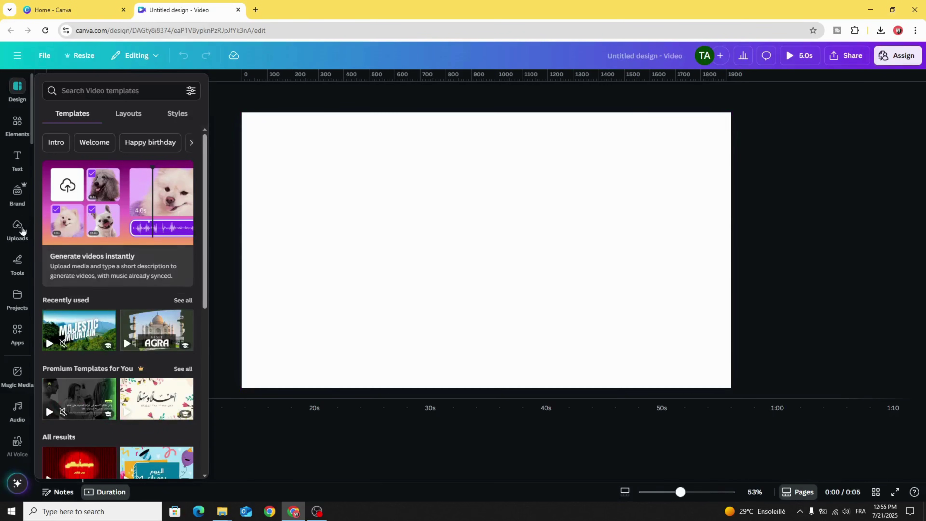
{"action": "left_click", "coordinate": [22, 230]}
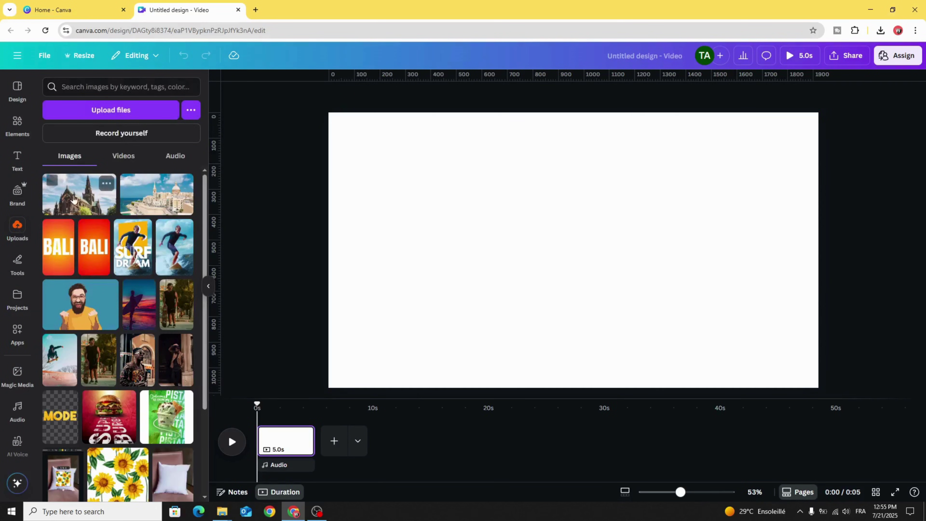
{"action": "left_click_drag", "start_coordinate": [73, 198], "coordinate": [483, 203]}
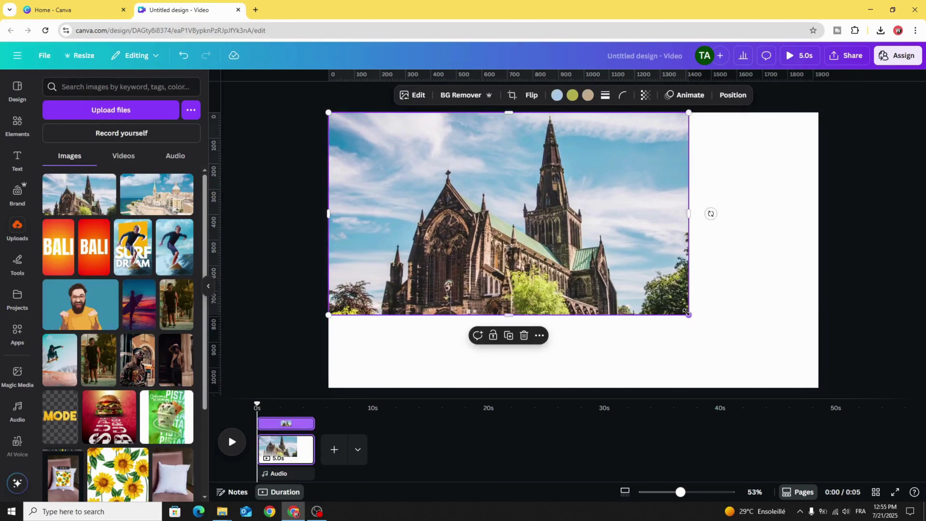
{"action": "left_click_drag", "start_coordinate": [685, 312], "coordinate": [813, 385]}
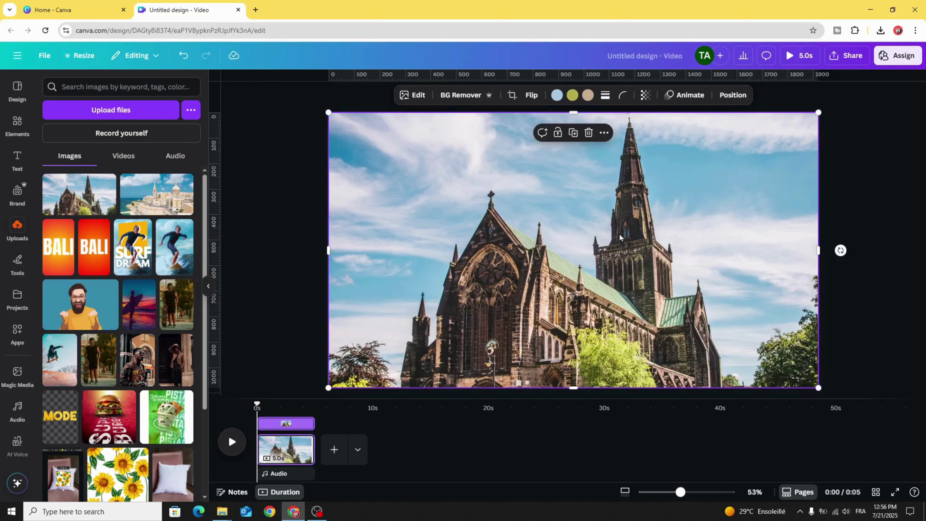
- Use Magic Grab with Foreground to lift the cathedral and trees out as a separate cut-out
{"action": "left_click", "coordinate": [415, 96]}
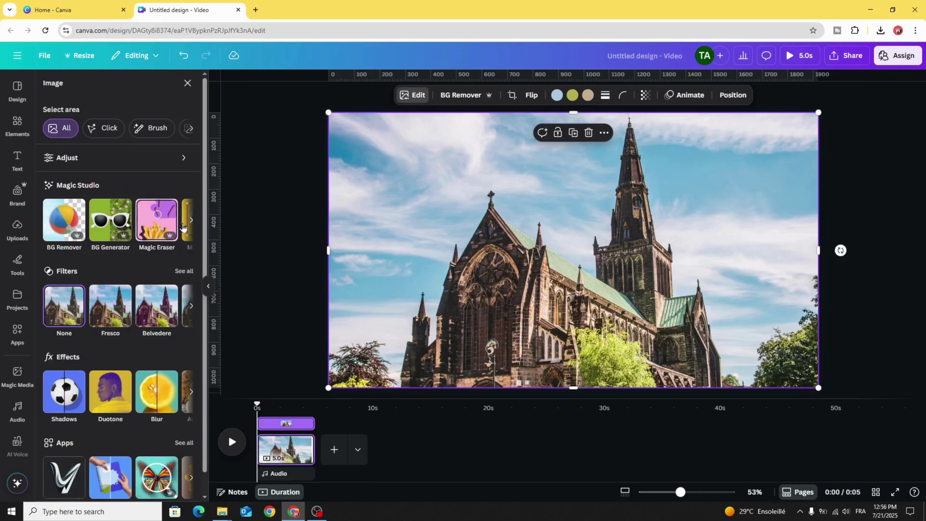
{"action": "left_click", "coordinate": [191, 220]}
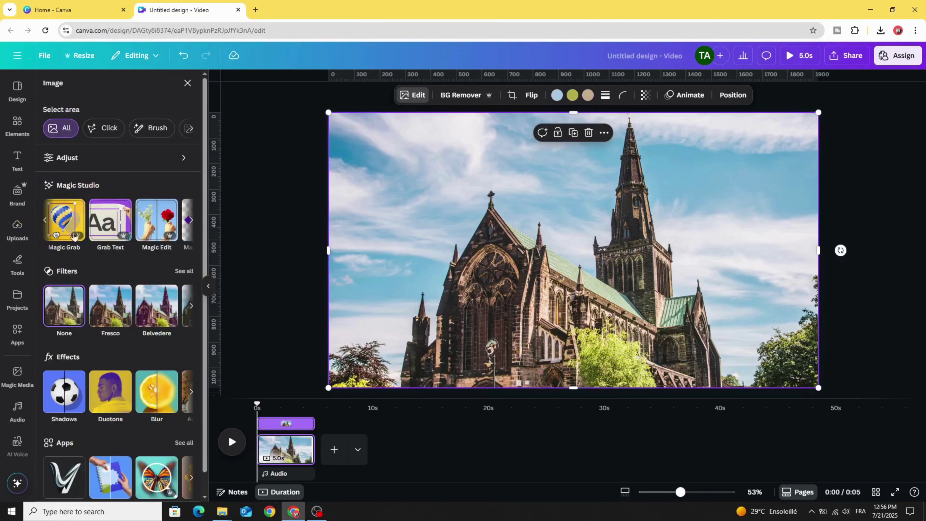
{"action": "left_click", "coordinate": [62, 221]}
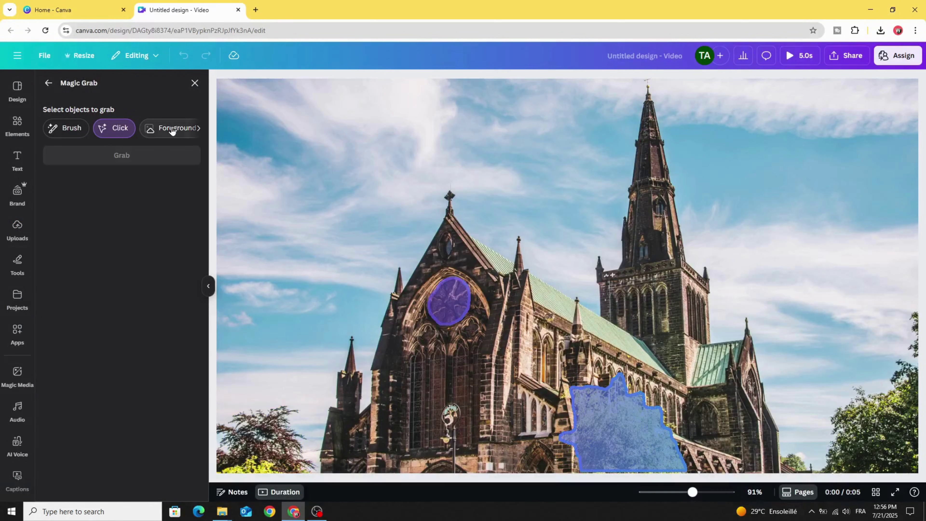
{"action": "left_click", "coordinate": [172, 128]}
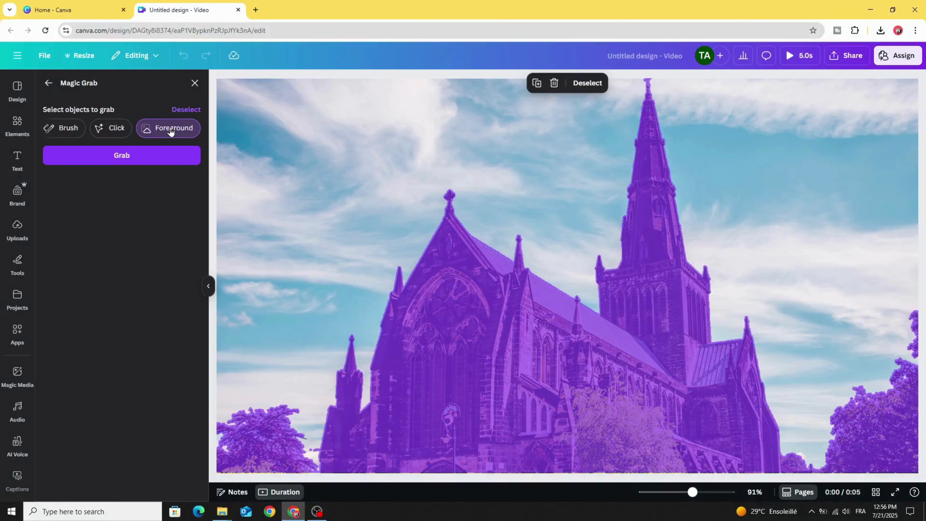
{"action": "left_click_drag", "start_coordinate": [697, 494], "coordinate": [680, 493]}
{"action": "left_click", "coordinate": [119, 156]}
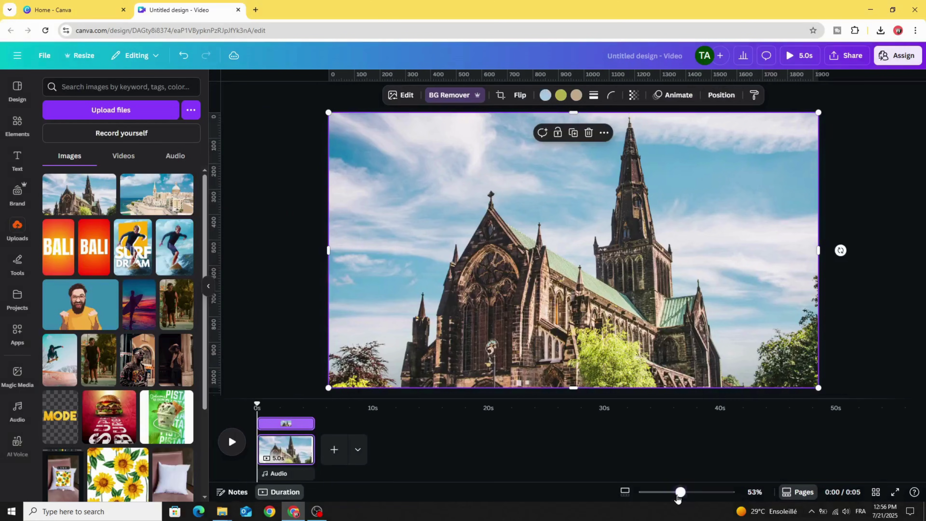
- Add a circle shape from Elements and place it over the lower middle of the photo
{"action": "left_click_drag", "start_coordinate": [679, 493], "coordinate": [667, 492]}
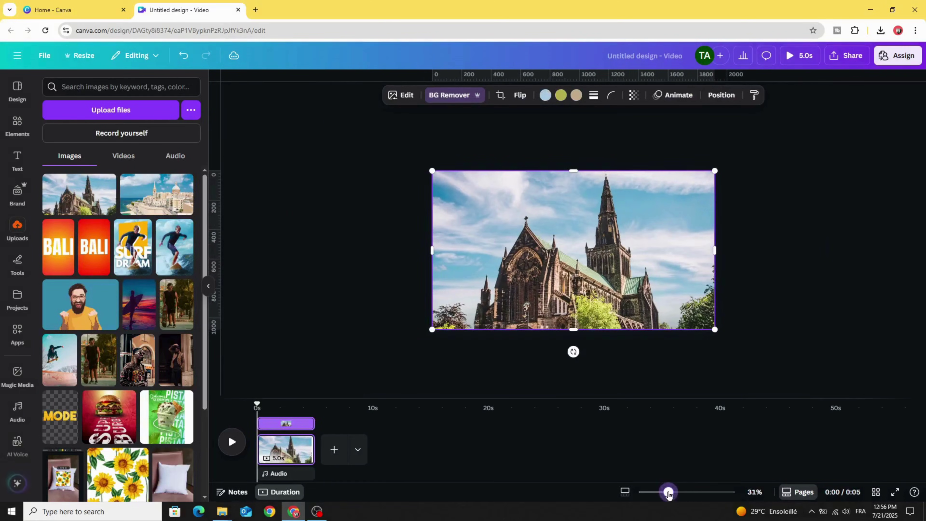
{"action": "left_click", "coordinate": [11, 126]}
{"action": "scroll", "coordinate": [92, 269], "scroll_direction": "down", "scroll_amount": 5}
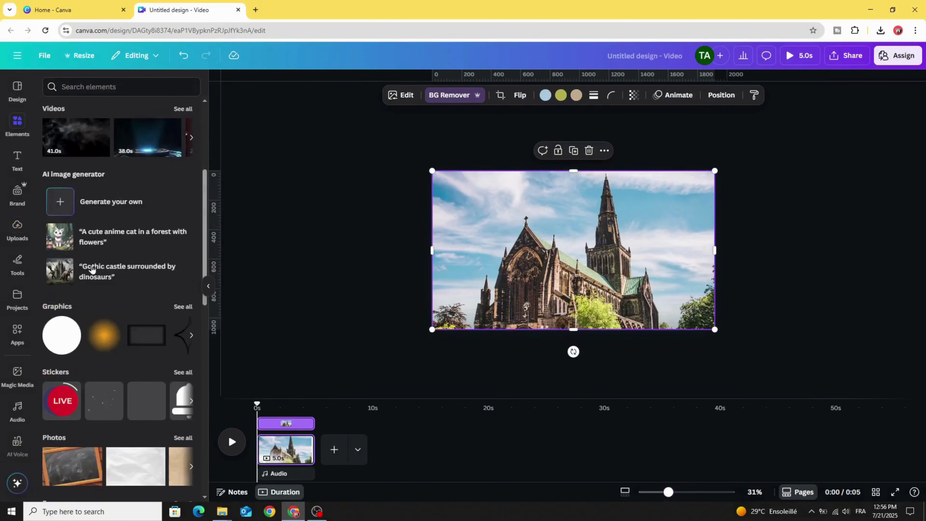
{"action": "scroll", "coordinate": [92, 269], "scroll_direction": "down", "scroll_amount": 5}
{"action": "scroll", "coordinate": [89, 279], "scroll_direction": "up", "scroll_amount": 3}
{"action": "scroll", "coordinate": [73, 292], "scroll_direction": "down", "scroll_amount": 7}
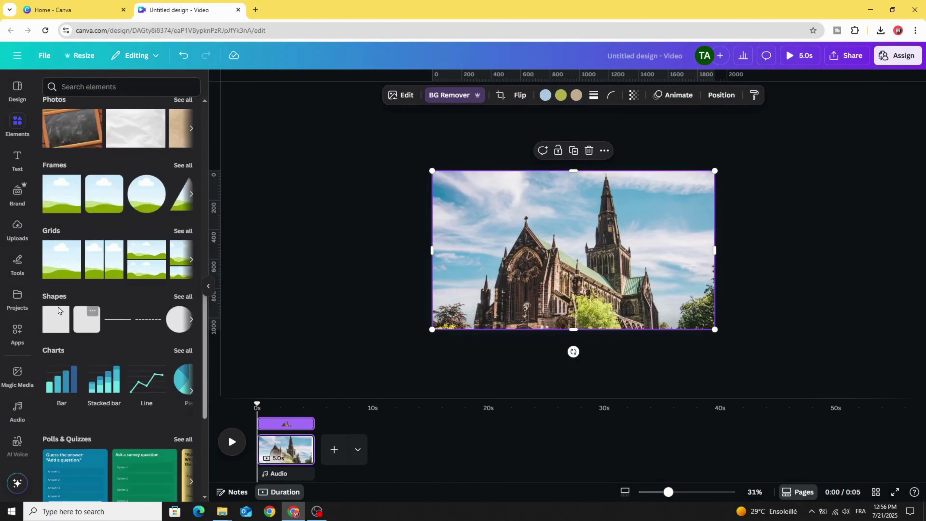
{"action": "left_click", "coordinate": [173, 325]}
{"action": "left_click", "coordinate": [379, 244]}
{"action": "left_click_drag", "start_coordinate": [575, 248], "coordinate": [576, 307]}
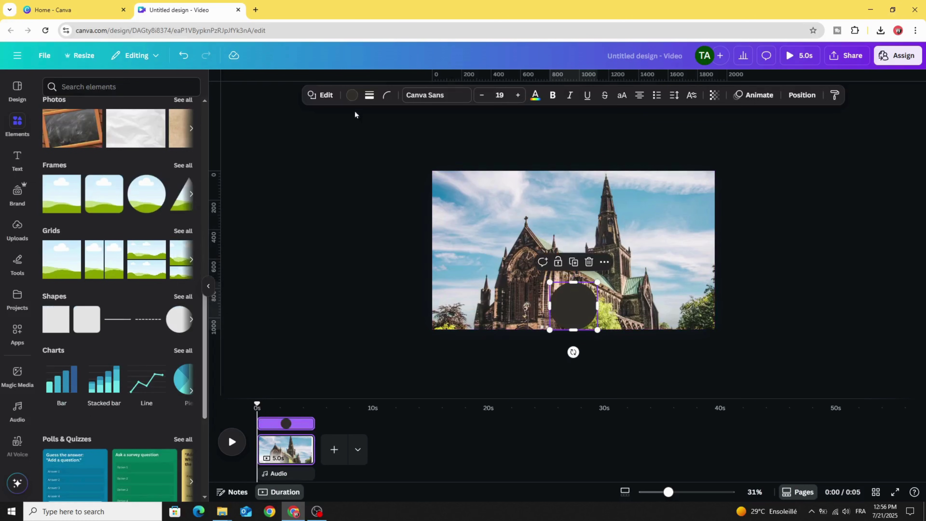
- Recolour the circle to bright yellow #FFCC00
{"action": "left_click", "coordinate": [356, 98]}
{"action": "left_click", "coordinate": [52, 155]}
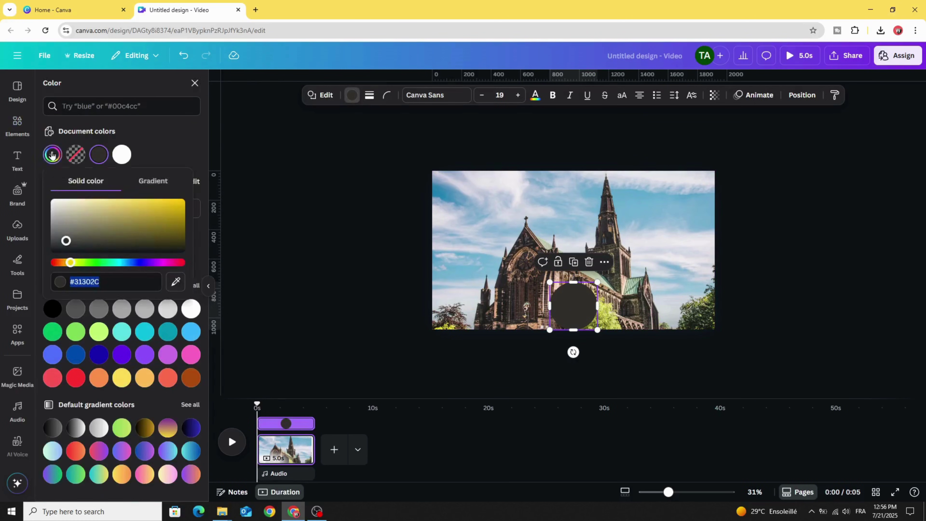
{"action": "left_click_drag", "start_coordinate": [138, 231], "coordinate": [183, 201]}
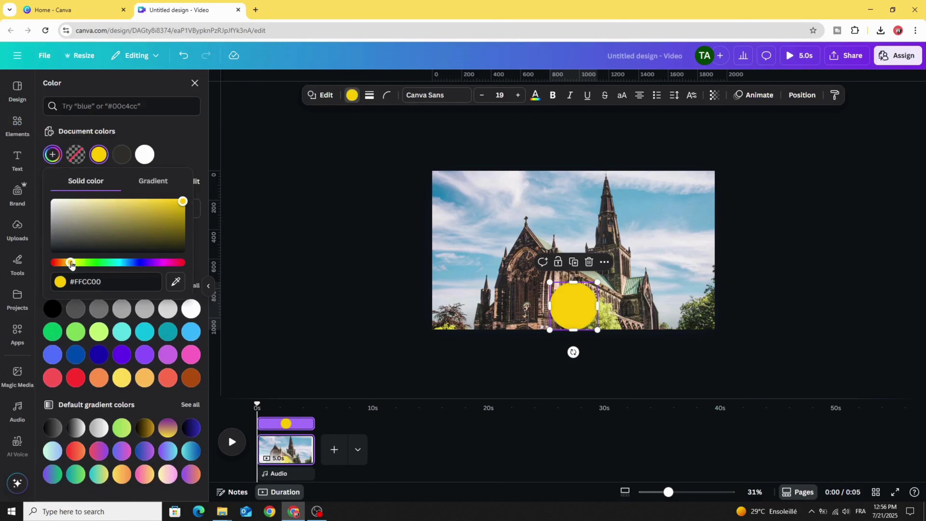
{"action": "left_click", "coordinate": [327, 246]}
{"action": "left_click", "coordinate": [328, 247]}
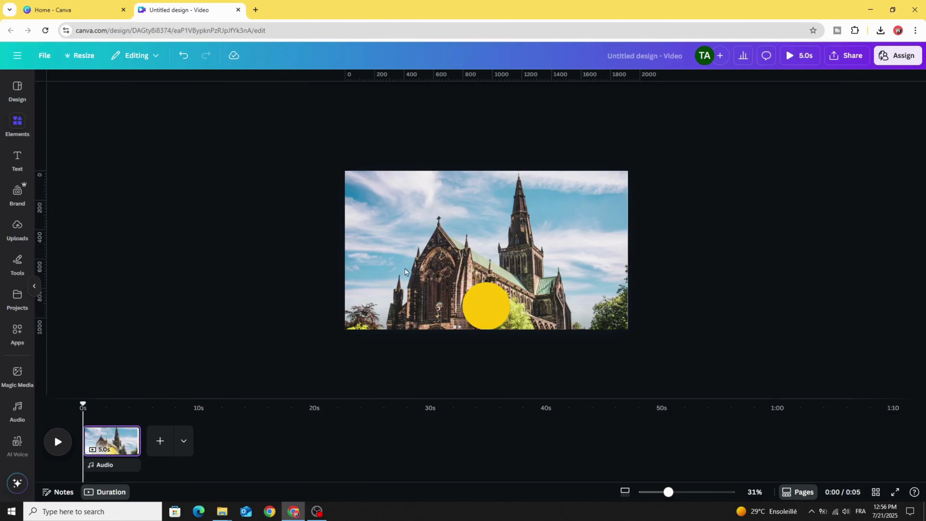
- In the layers list, move the cathedral cut-out above the yellow circle so the building covers it
{"action": "right_click", "coordinate": [544, 292]}
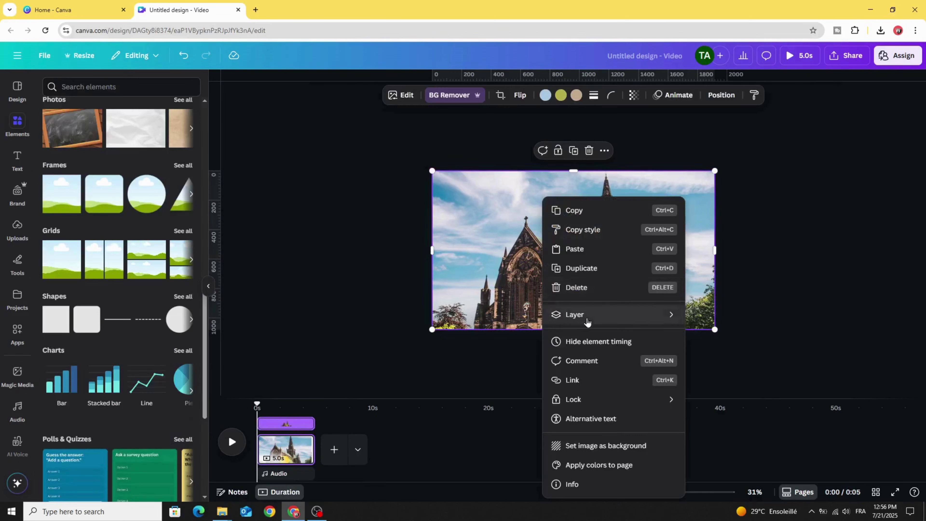
{"action": "mouse_move", "coordinate": [608, 321]}
{"action": "left_click", "coordinate": [693, 399]}
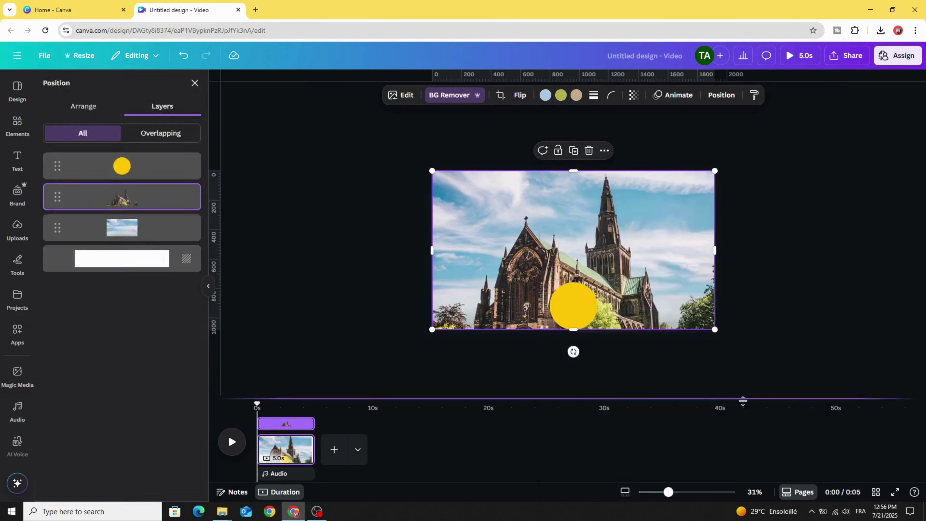
{"action": "left_click", "coordinate": [144, 163]}
{"action": "left_click_drag", "start_coordinate": [145, 197], "coordinate": [124, 167]}
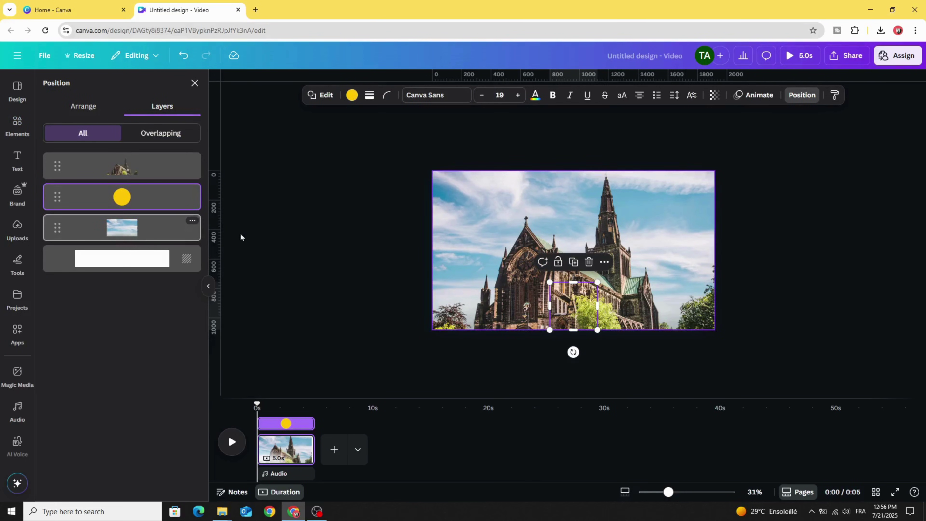
{"action": "left_click", "coordinate": [335, 261]}
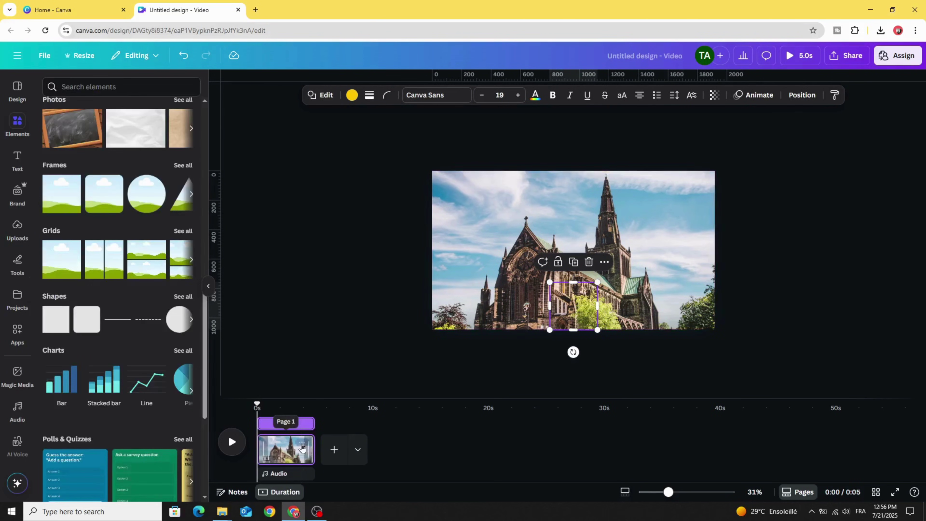
- Duplicate the page for a 10-second video, then shift page one's cathedral to the right
{"action": "left_click", "coordinate": [302, 442]}
{"action": "left_click", "coordinate": [341, 287]}
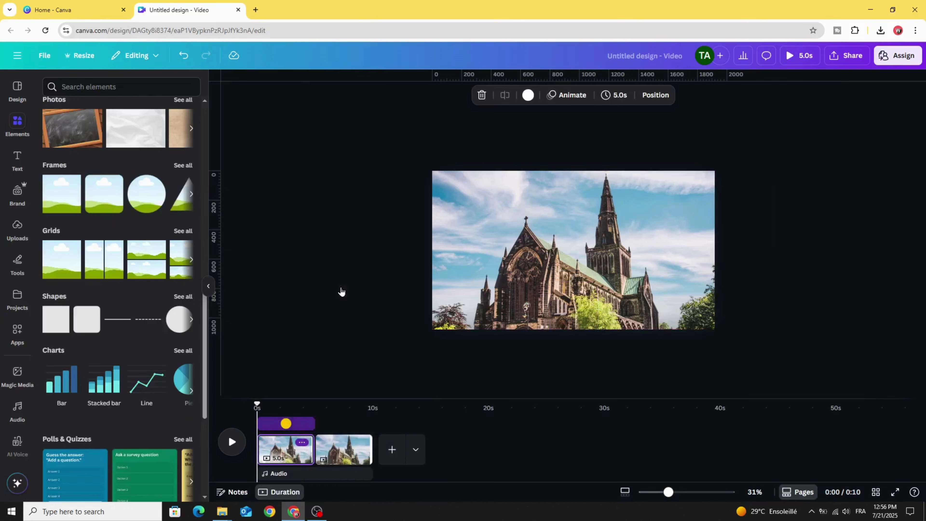
{"action": "left_click", "coordinate": [287, 446]}
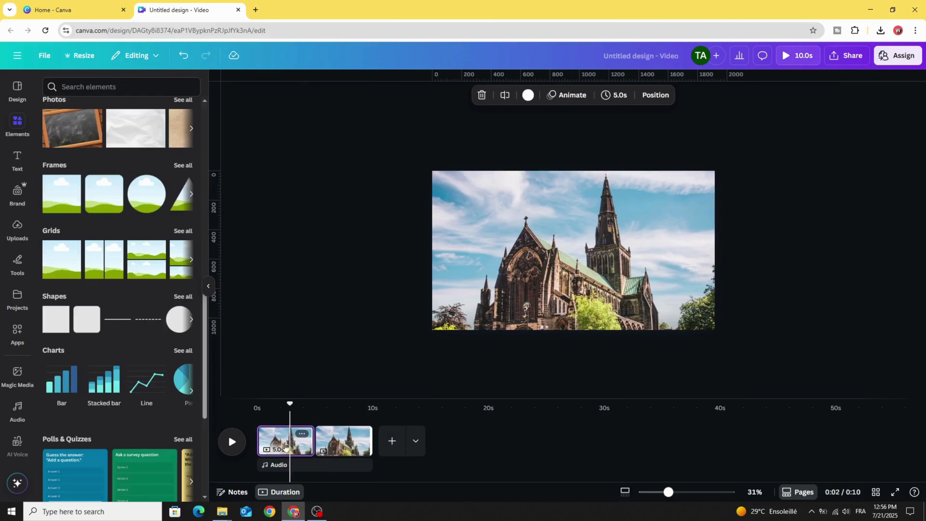
{"action": "left_click", "coordinate": [554, 289]}
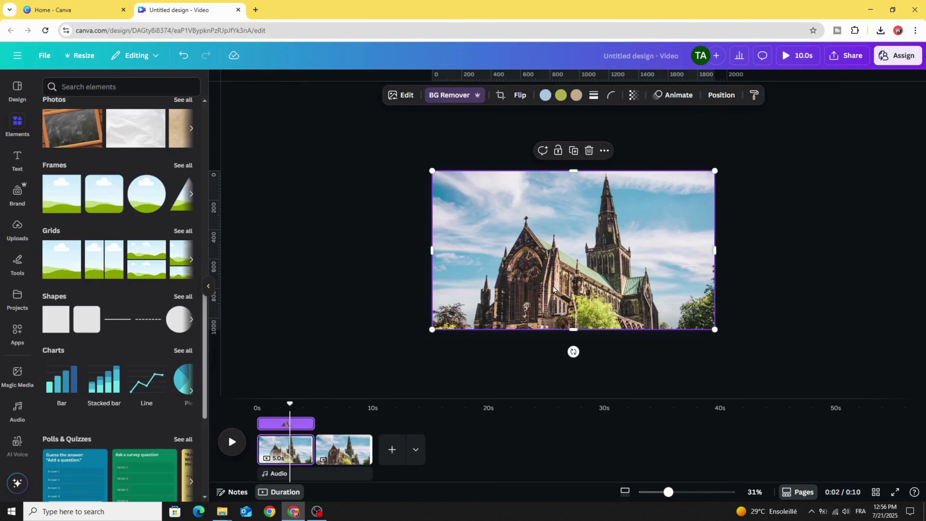
{"action": "left_click_drag", "start_coordinate": [517, 289], "coordinate": [566, 289]}
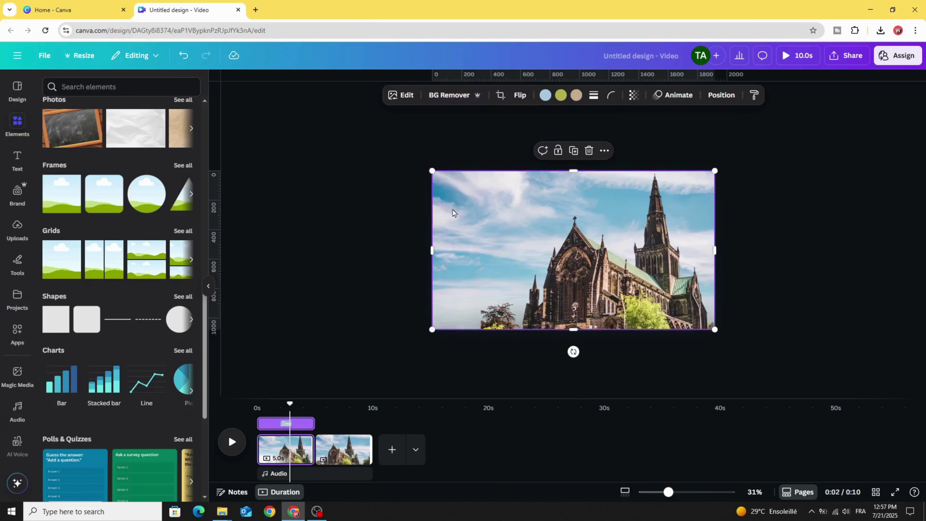
- Give page one's cathedral cut-out an Ink reveal animation on enter in the Flow style
{"action": "left_click", "coordinate": [671, 96]}
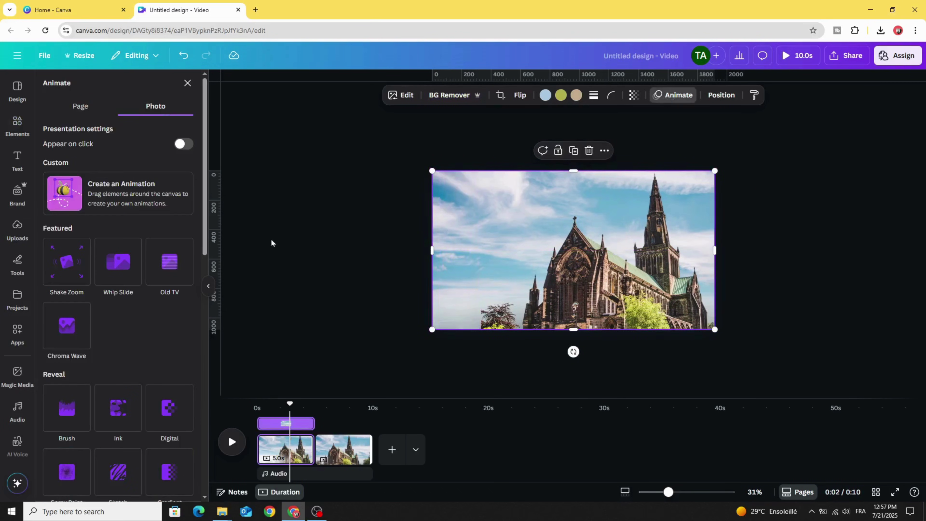
{"action": "scroll", "coordinate": [145, 308], "scroll_direction": "down", "scroll_amount": 3}
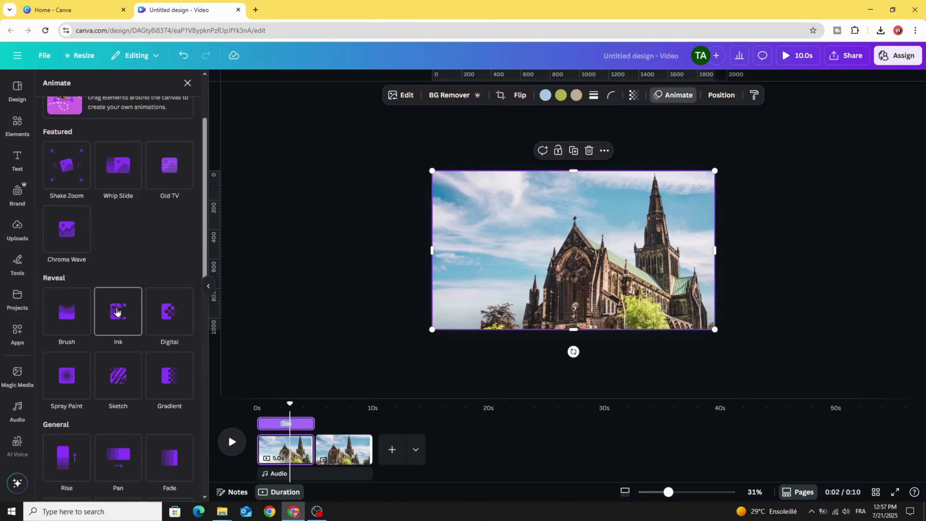
{"action": "left_click", "coordinate": [116, 311]}
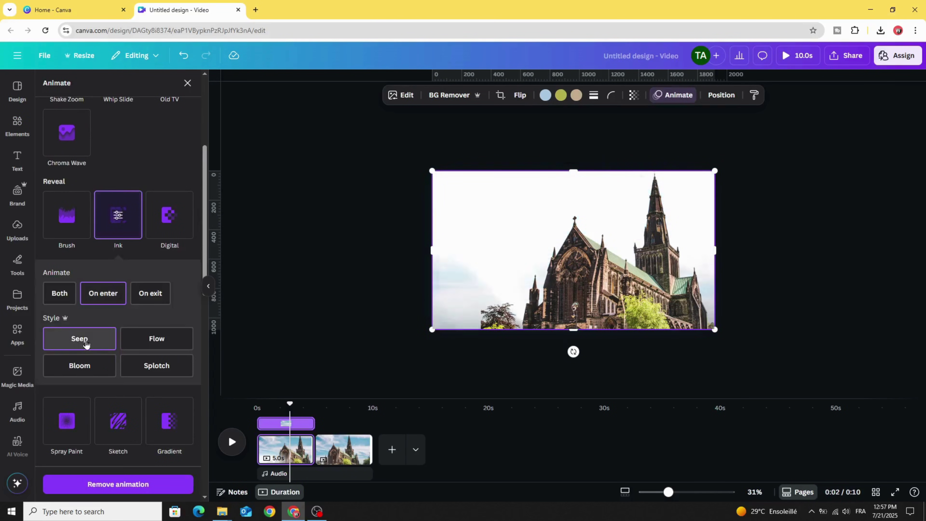
{"action": "left_click", "coordinate": [626, 289]}
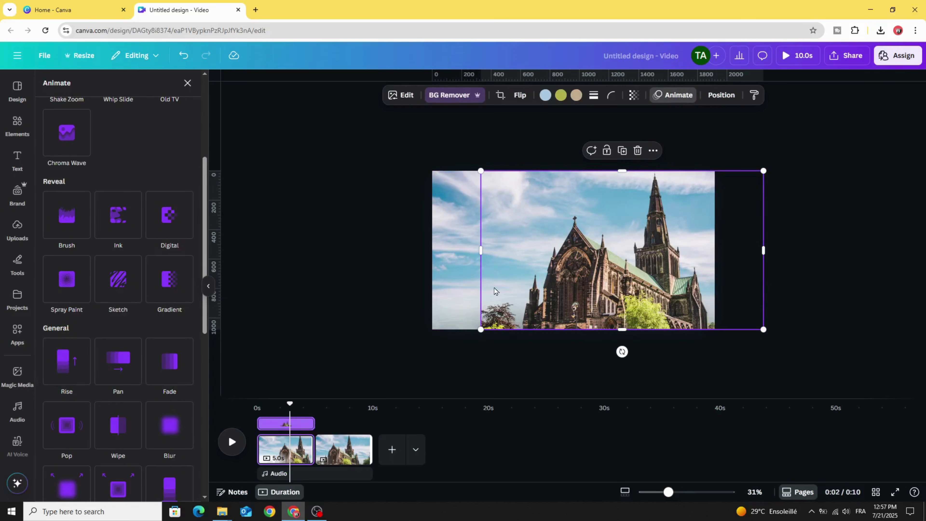
{"action": "left_click", "coordinate": [121, 229]}
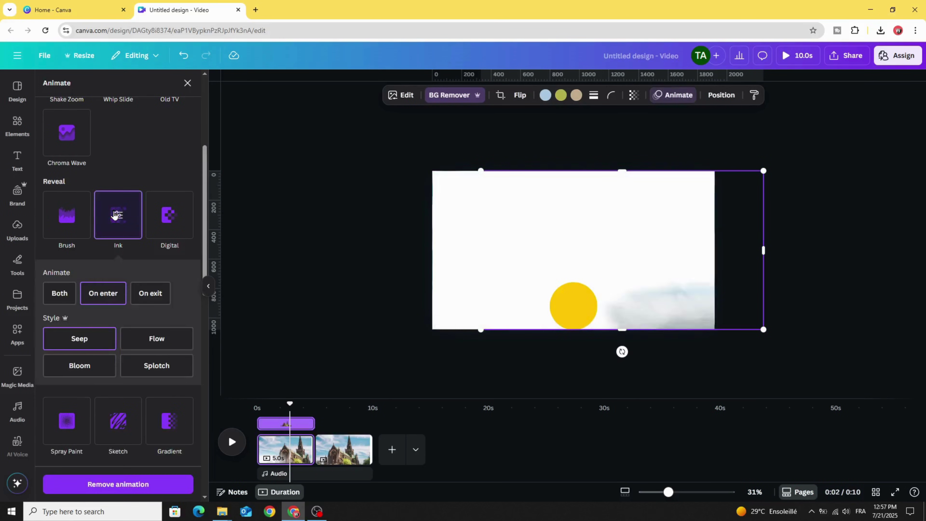
{"action": "left_click", "coordinate": [160, 339]}
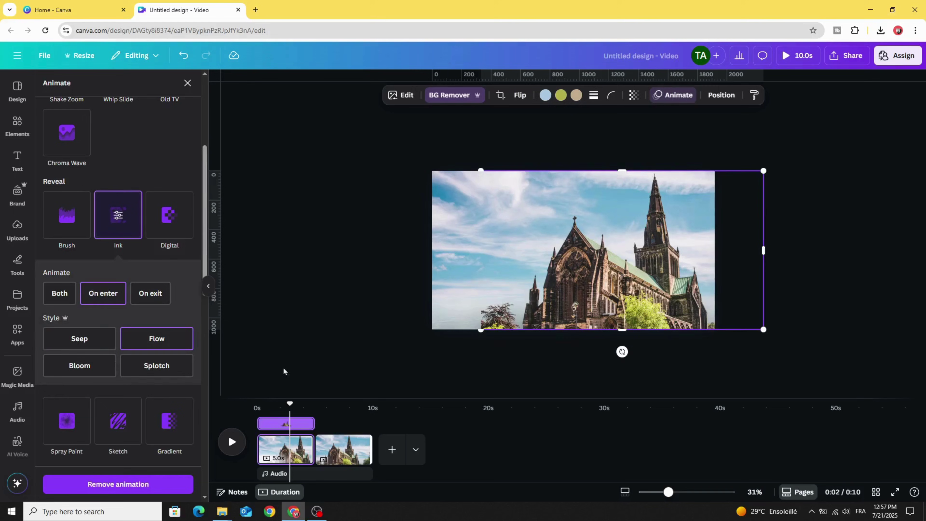
- Delay the cathedral image's start to 3.7 s and the yellow circle's to about 2.7 s
{"action": "left_click_drag", "start_coordinate": [261, 424], "coordinate": [280, 422]}
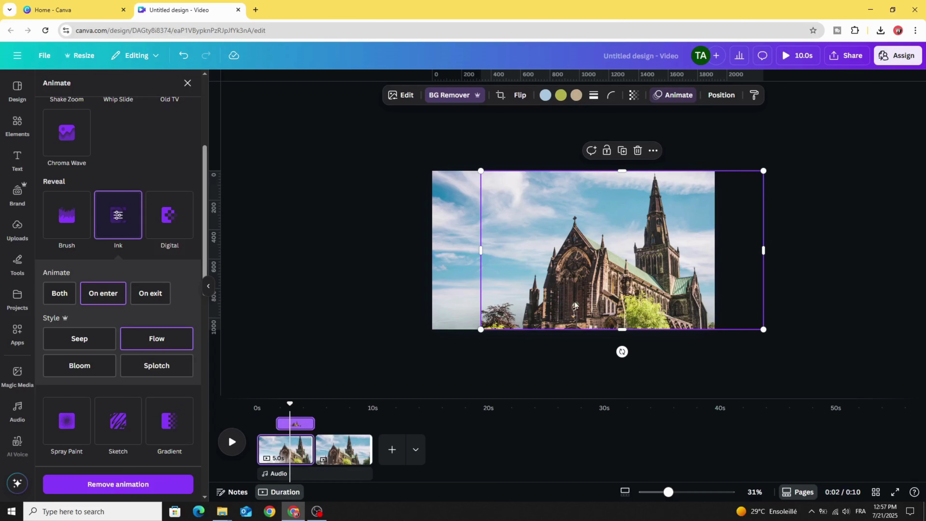
{"action": "left_click_drag", "start_coordinate": [575, 306], "coordinate": [550, 247]}
{"action": "left_click", "coordinate": [562, 311]}
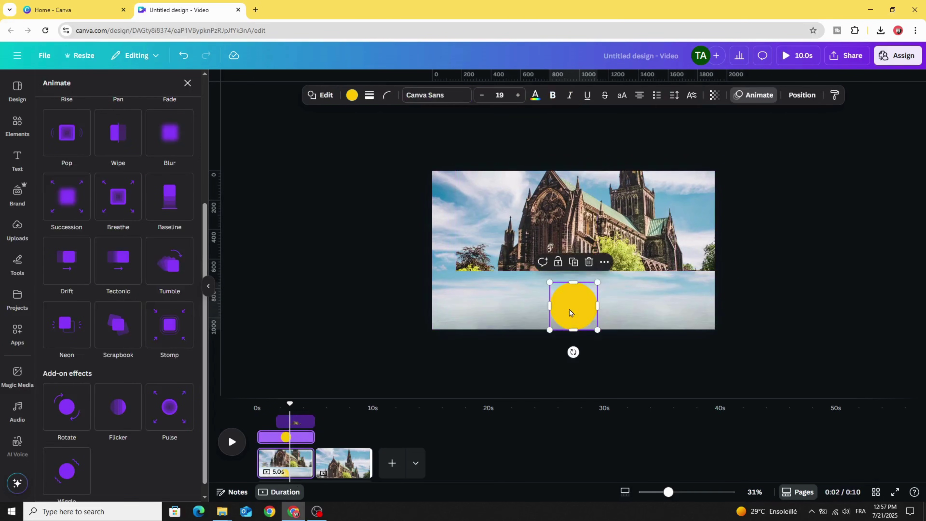
{"action": "left_click_drag", "start_coordinate": [262, 437], "coordinate": [289, 437]}
- Recentre the cathedral image on page one, then move to the second page
{"action": "left_click", "coordinate": [542, 273]}
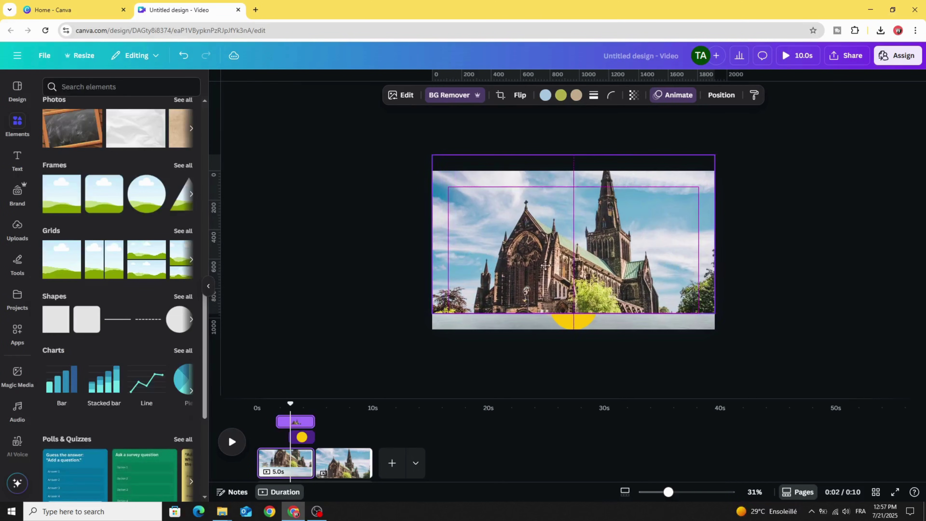
{"action": "left_click_drag", "start_coordinate": [542, 273], "coordinate": [529, 286]}
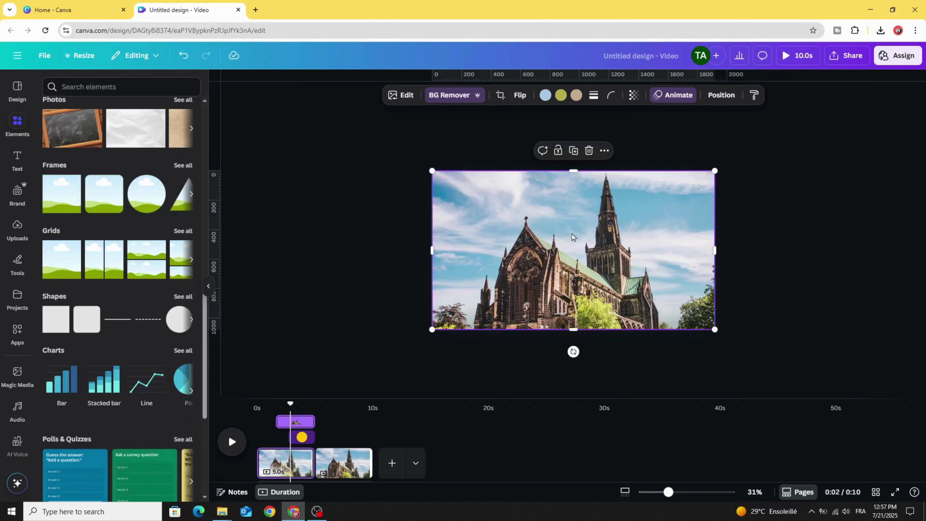
{"action": "left_click", "coordinate": [360, 453]}
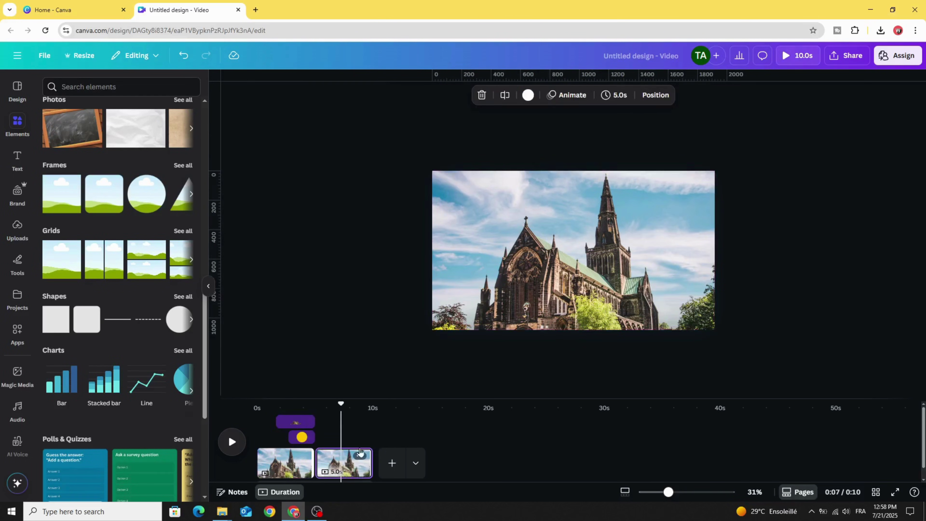
{"action": "left_click", "coordinate": [576, 284]}
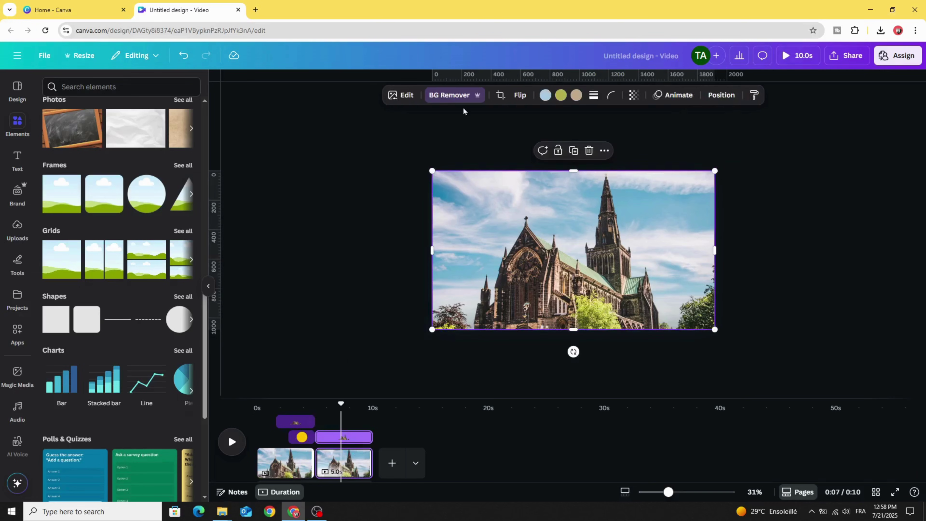
- Apply the Noir mono filter to page two's cathedral image and nudge it slightly lower
{"action": "left_click", "coordinate": [406, 96]}
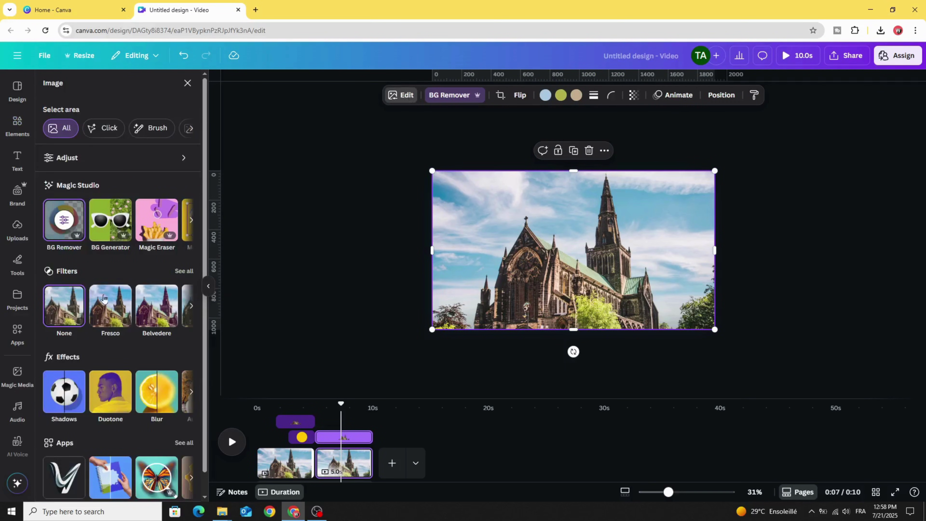
{"action": "left_click", "coordinate": [183, 271]}
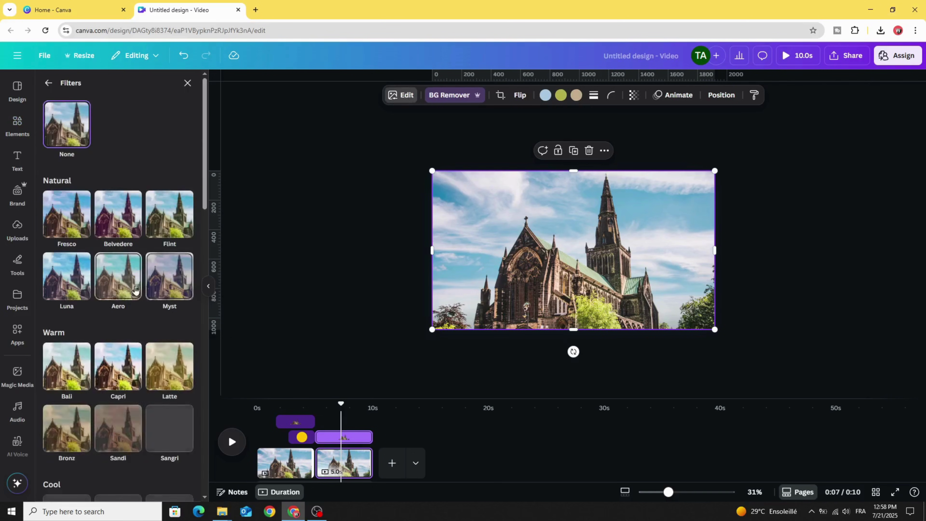
{"action": "scroll", "coordinate": [137, 323], "scroll_direction": "down", "scroll_amount": 10}
{"action": "scroll", "coordinate": [139, 321], "scroll_direction": "down", "scroll_amount": 10}
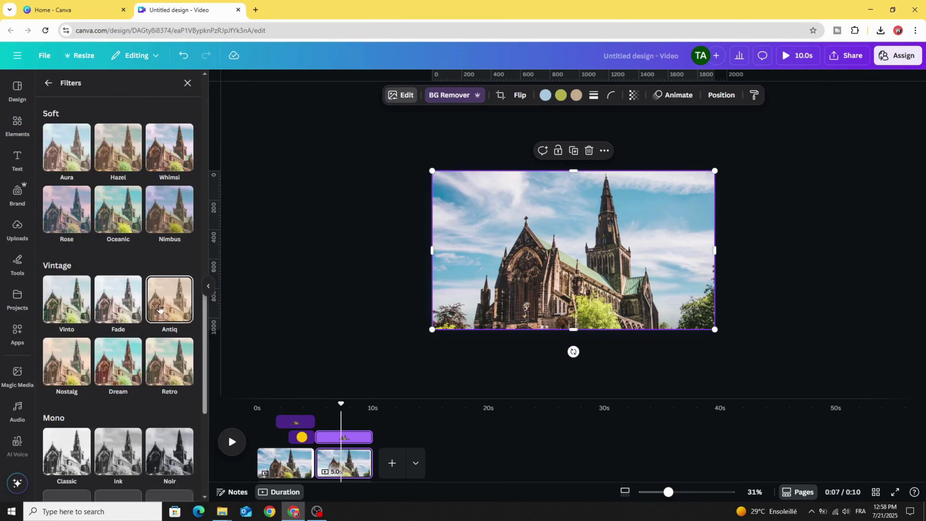
{"action": "left_click", "coordinate": [166, 213]}
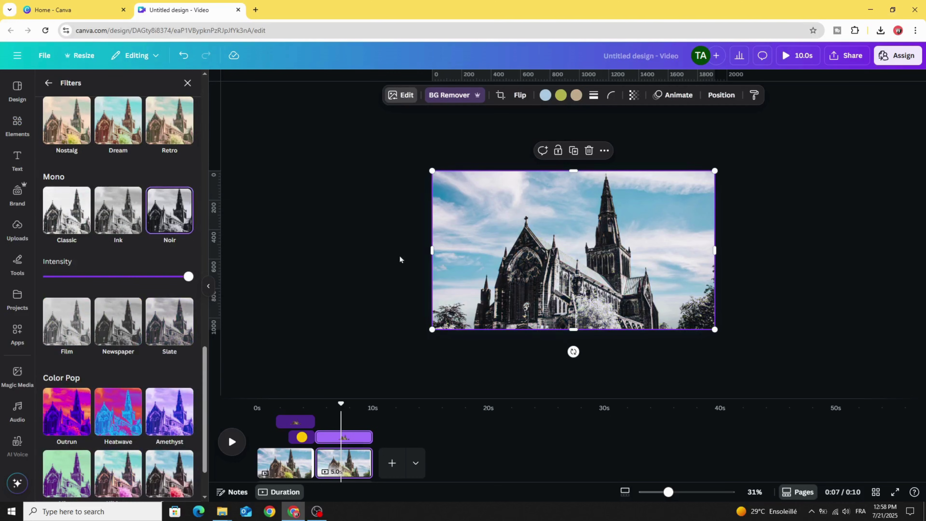
{"action": "left_click_drag", "start_coordinate": [535, 261], "coordinate": [536, 294]}
- On page two, enlarge the yellow circle behind the cathedral spire and raise the cut-out slightly
{"action": "right_click", "coordinate": [525, 264]}
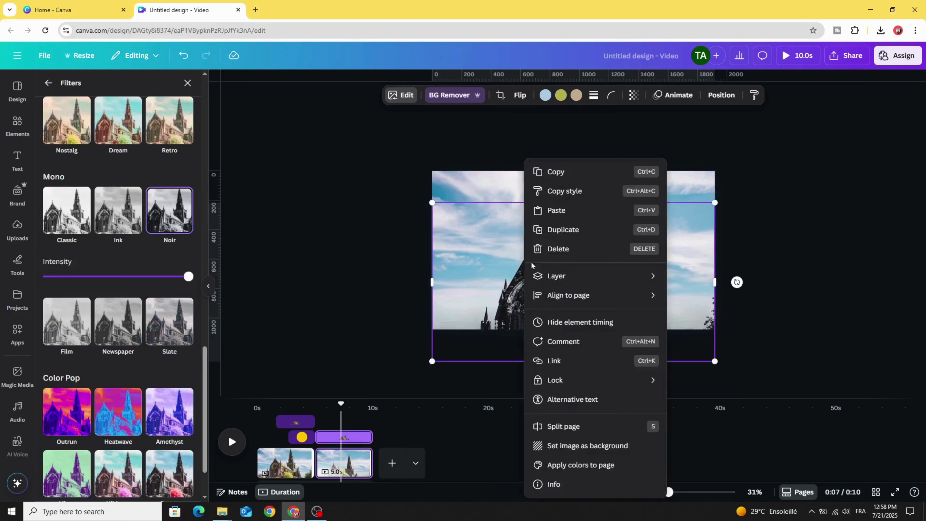
{"action": "mouse_move", "coordinate": [598, 278]}
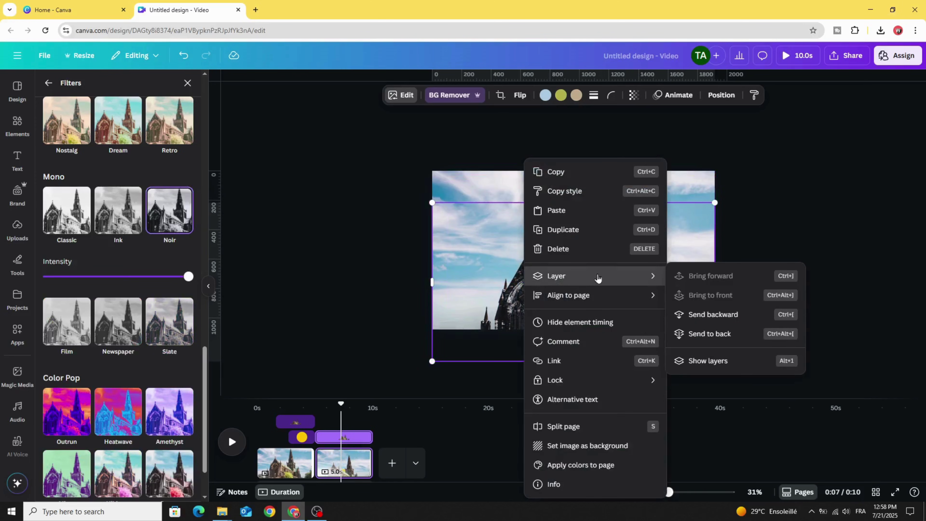
{"action": "left_click", "coordinate": [718, 361]}
{"action": "left_click", "coordinate": [163, 196]}
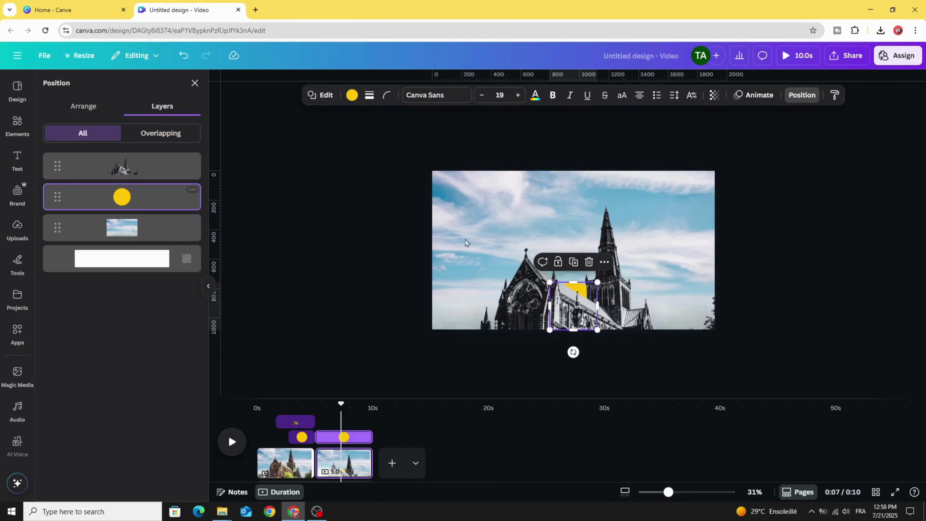
{"action": "left_click_drag", "start_coordinate": [550, 282], "coordinate": [484, 216]}
{"action": "left_click_drag", "start_coordinate": [605, 215], "coordinate": [618, 196]}
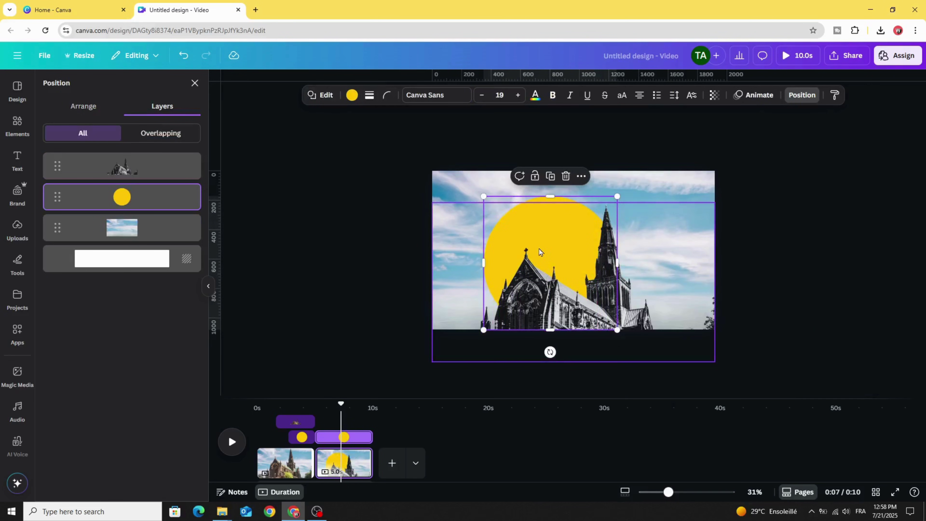
{"action": "left_click_drag", "start_coordinate": [542, 248], "coordinate": [564, 236]}
{"action": "left_click_drag", "start_coordinate": [487, 303], "coordinate": [505, 295]}
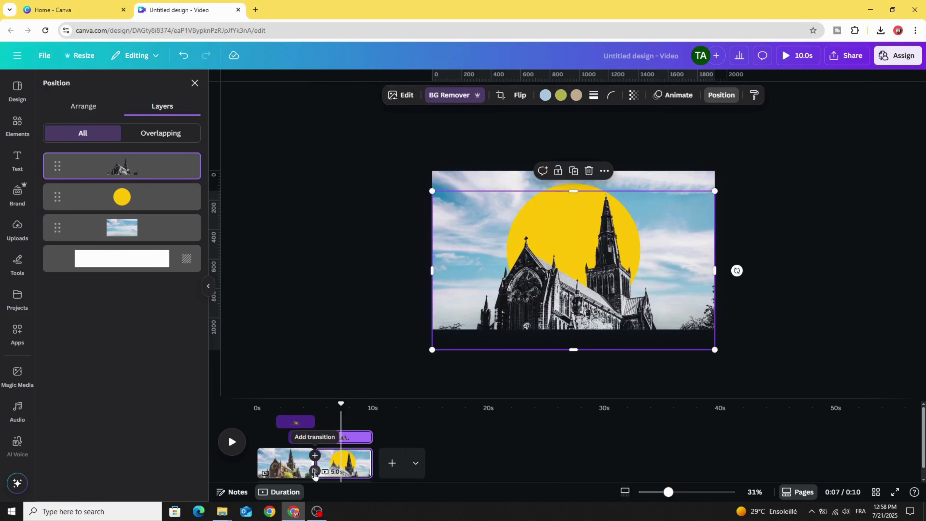
- Add a Match & Move transition between pages one and two, lasting 1.8 seconds
{"action": "left_click", "coordinate": [315, 471]}
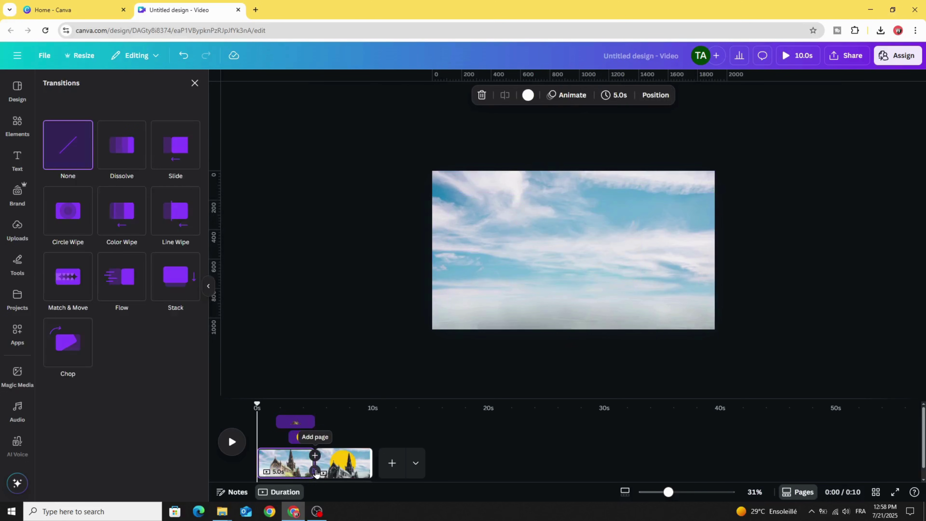
{"action": "left_click", "coordinate": [63, 288]}
{"action": "left_click_drag", "start_coordinate": [67, 349], "coordinate": [134, 356]}
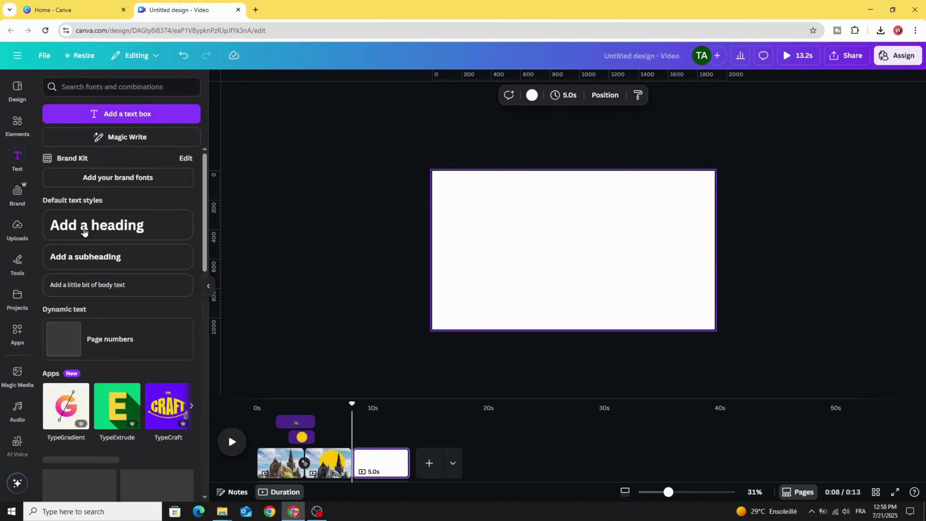
- Add a 'Glasgow' heading to page three and set it in Amsterdam One
{"action": "key", "text": "t"}
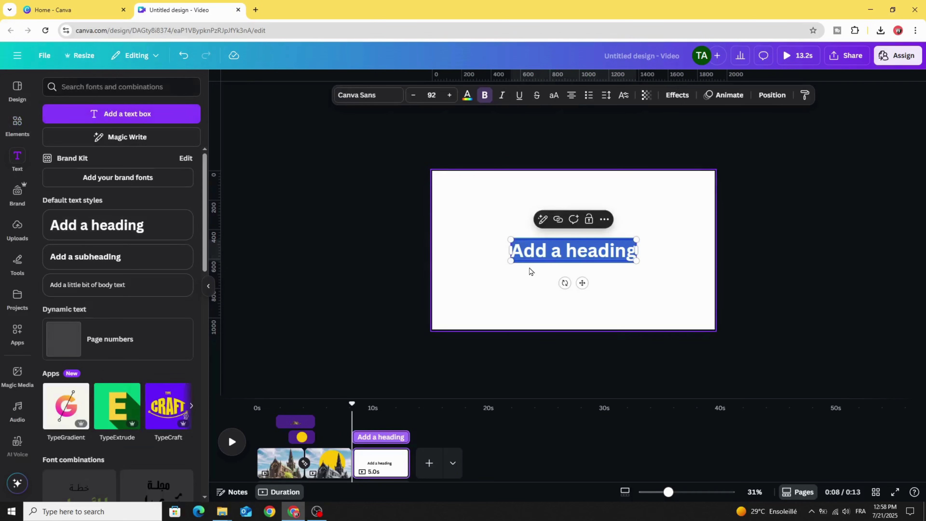
{"action": "type", "text": "G"}
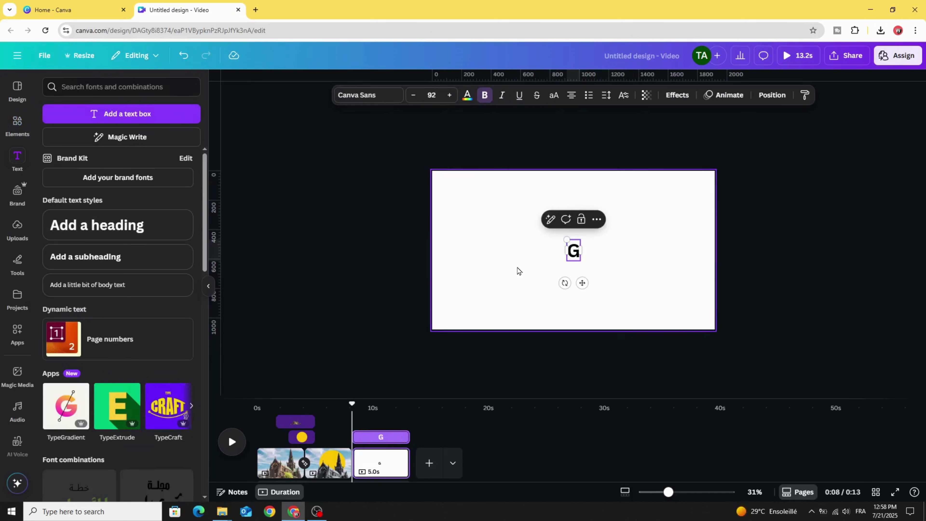
{"action": "type", "text": "la"}
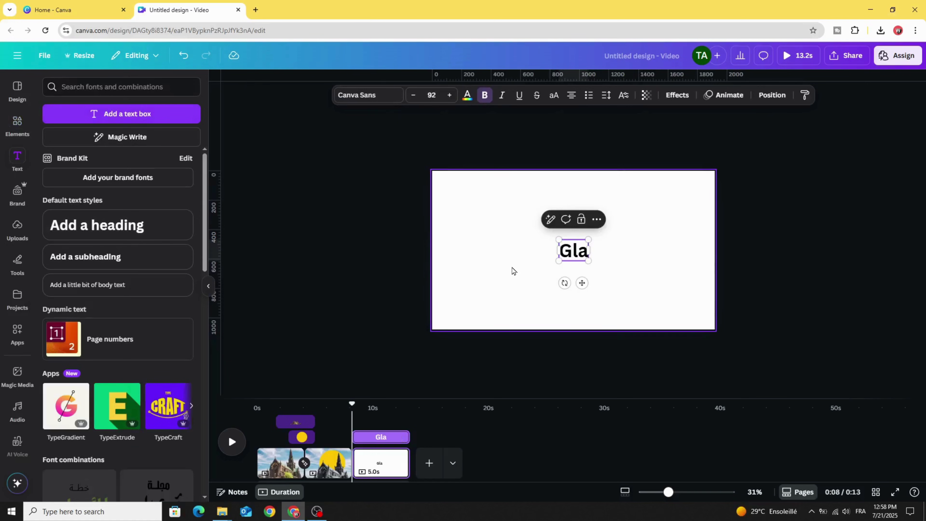
{"action": "type", "text": "sgow"}
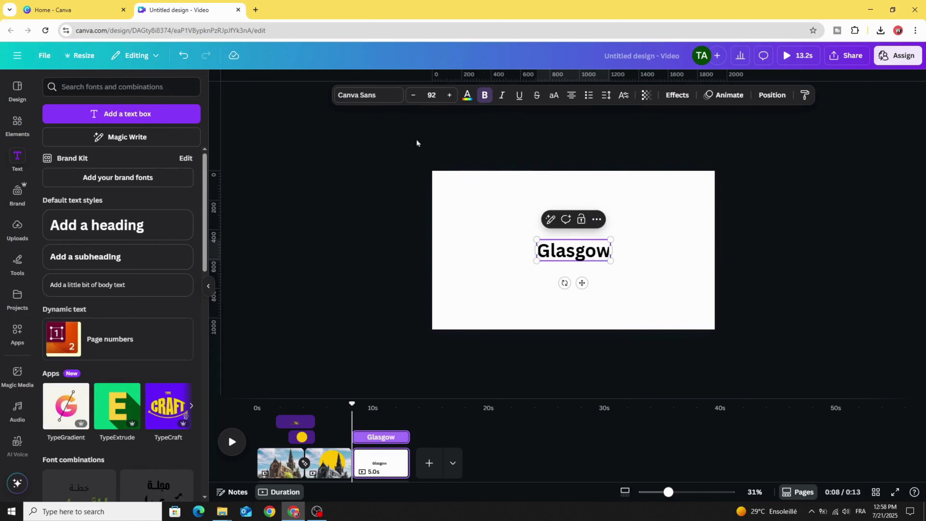
{"action": "left_click", "coordinate": [370, 95]}
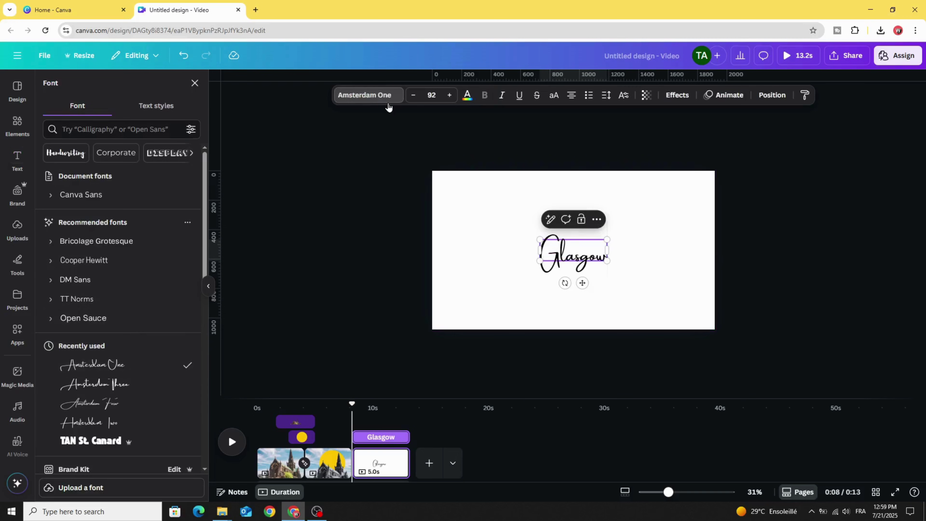
- Enlarge the Glasgow text to size 295, centre it on the page, and colour it white
{"action": "left_click_drag", "start_coordinate": [540, 239], "coordinate": [448, 187]}
{"action": "left_click_drag", "start_coordinate": [607, 261], "coordinate": [664, 279]}
{"action": "left_click", "coordinate": [369, 241]}
{"action": "left_click_drag", "start_coordinate": [498, 266], "coordinate": [515, 255]}
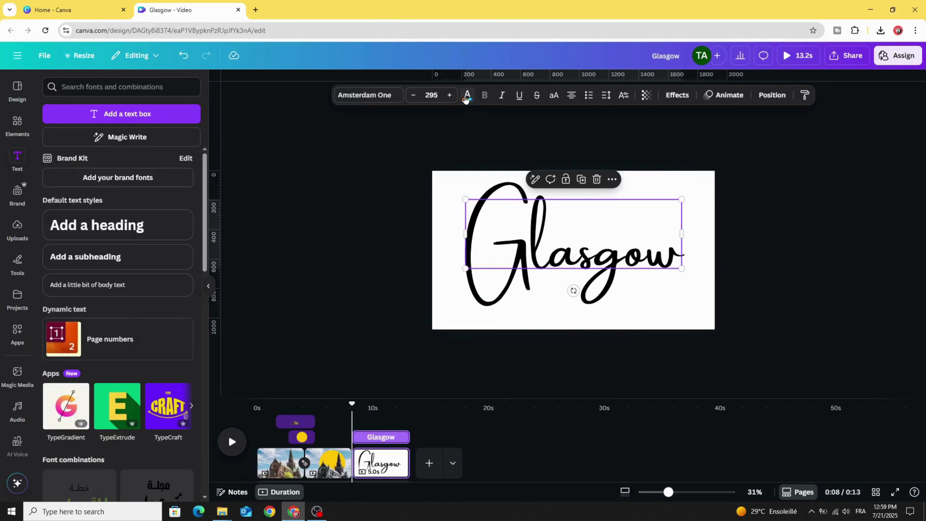
{"action": "left_click", "coordinate": [466, 96]}
{"action": "left_click", "coordinate": [122, 155]}
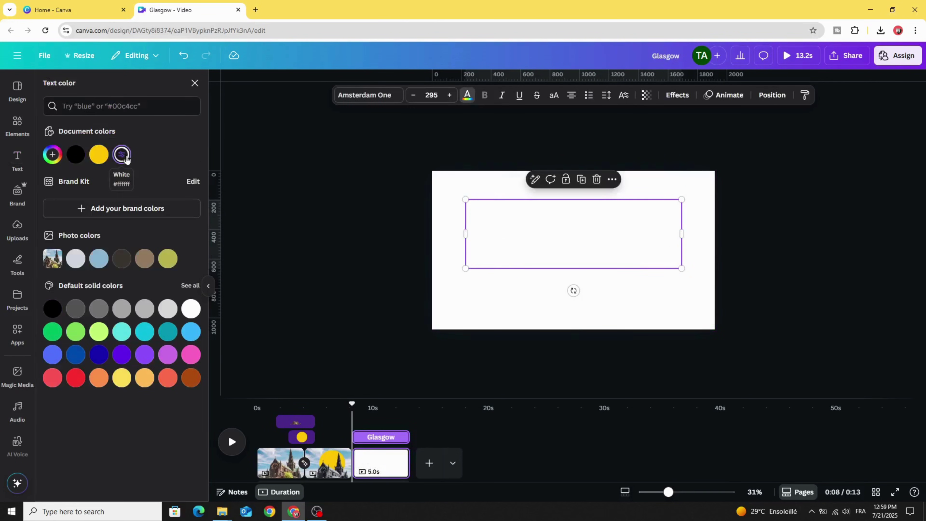
- Apply a Lift effect at intensity 100 to the white Glasgow text
{"action": "left_click", "coordinate": [675, 97]}
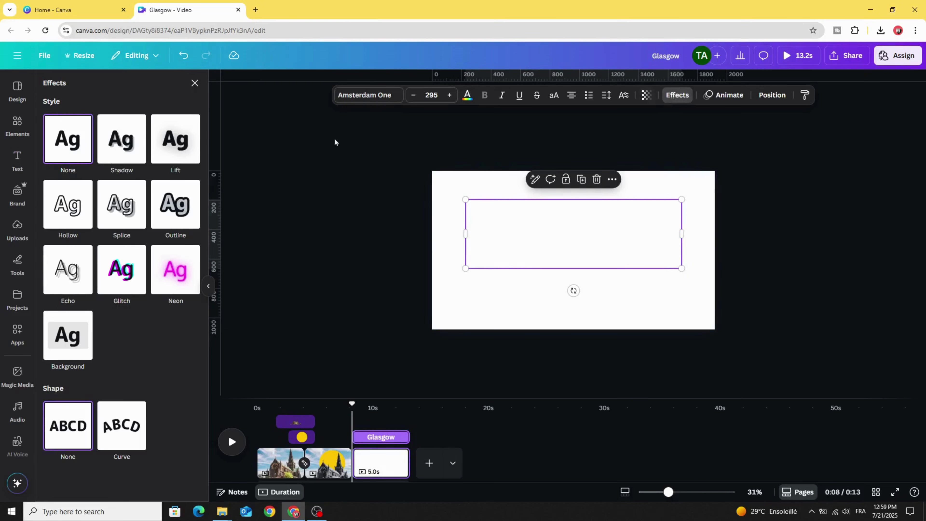
{"action": "left_click", "coordinate": [175, 139]}
{"action": "left_click_drag", "start_coordinate": [85, 201], "coordinate": [132, 202]}
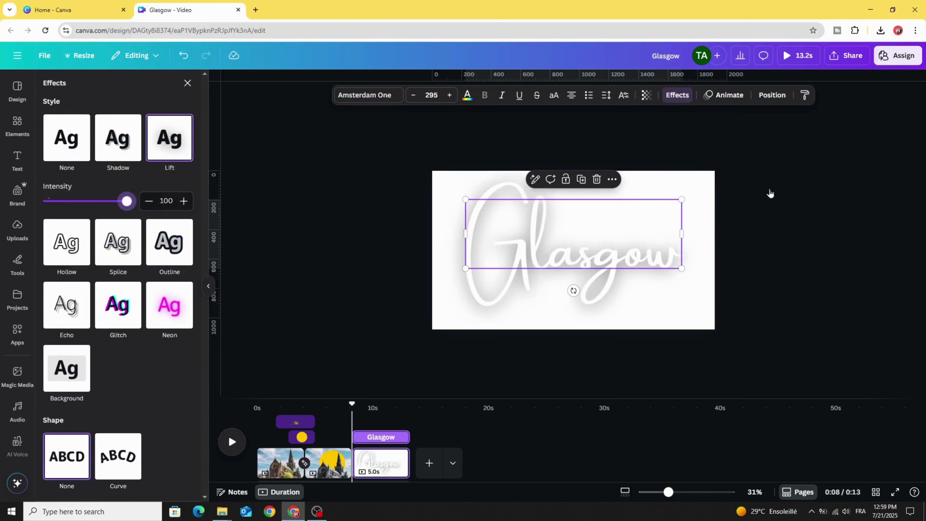
{"action": "key", "text": "Escape"}
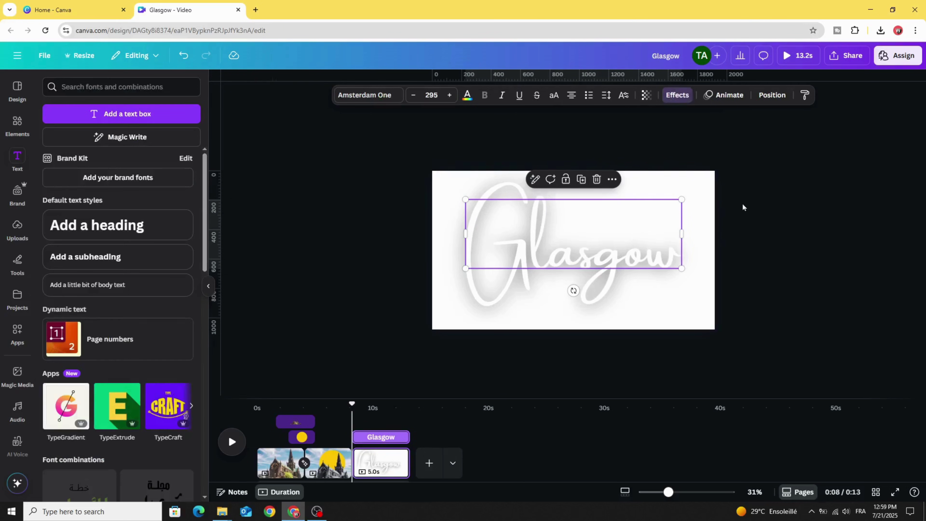
{"action": "left_click", "coordinate": [778, 164]}
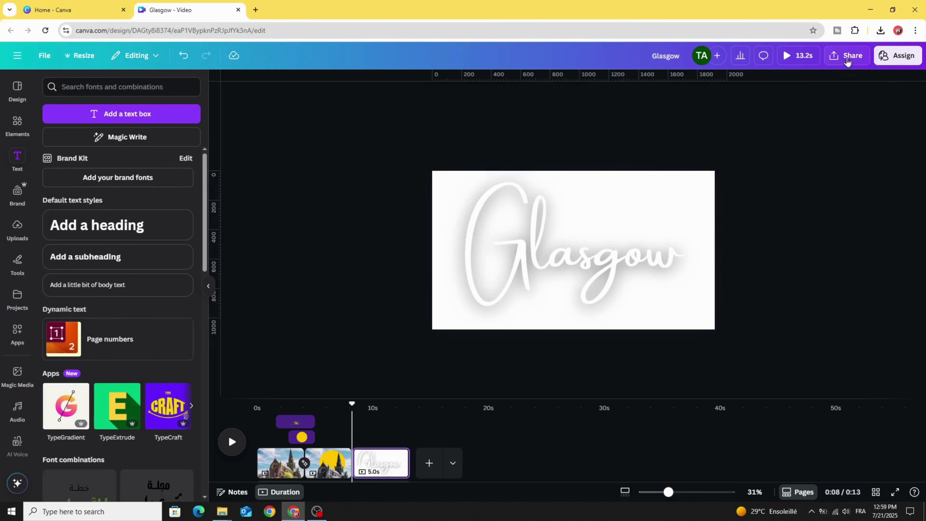
- Set the download file type to PNG with a transparent background
{"action": "left_click", "coordinate": [847, 57]}
{"action": "left_click", "coordinate": [751, 254]}
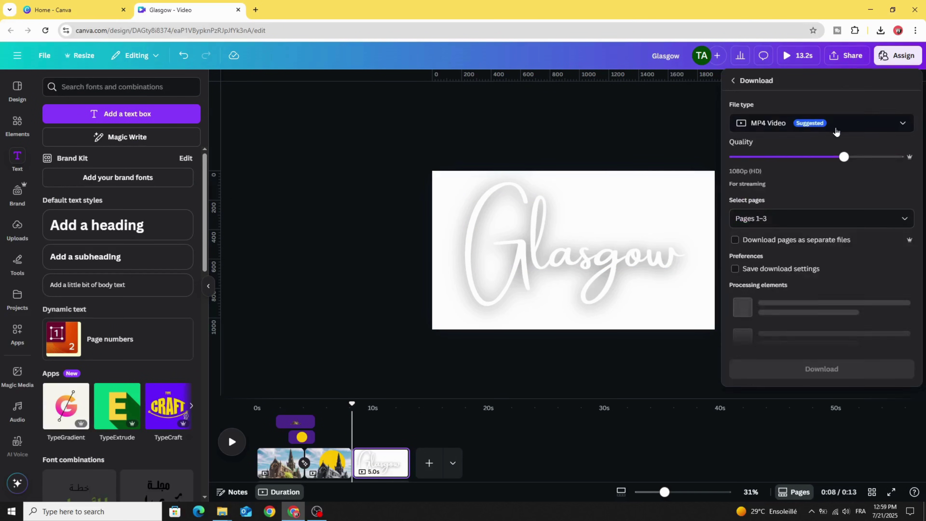
{"action": "left_click", "coordinate": [837, 124]}
{"action": "left_click", "coordinate": [788, 174]}
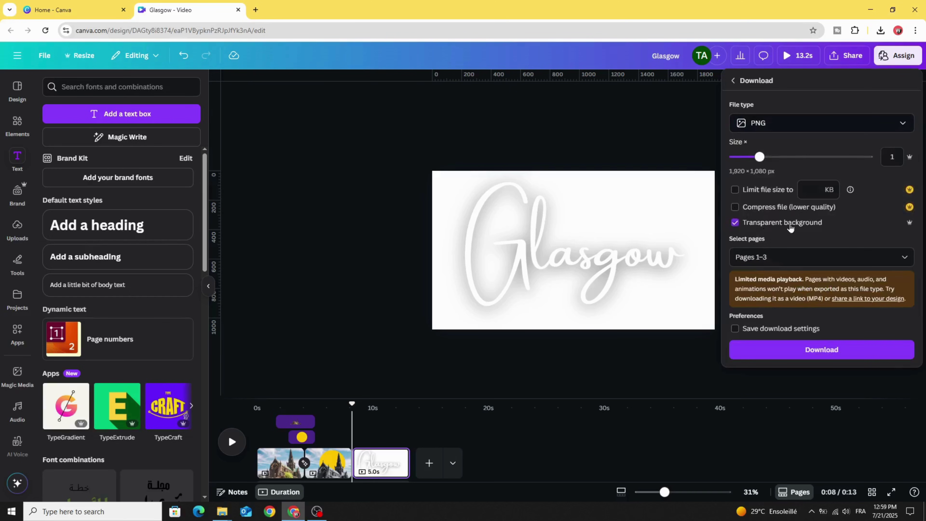
- Select only Page 3 and download it as the Glasgow PNG
{"action": "left_click", "coordinate": [795, 256]}
{"action": "scroll", "coordinate": [802, 328], "scroll_direction": "down", "scroll_amount": 1}
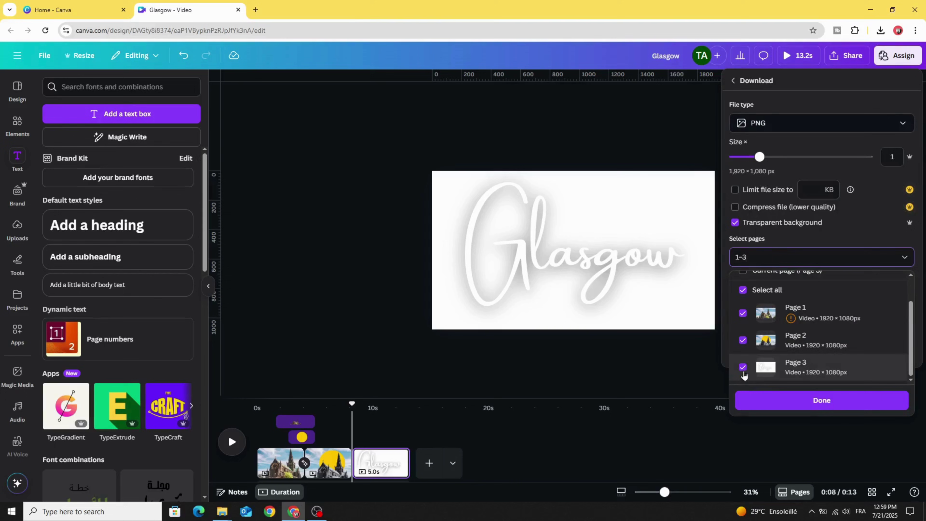
{"action": "left_click", "coordinate": [743, 367]}
{"action": "scroll", "coordinate": [744, 339], "scroll_direction": "up", "scroll_amount": 1}
{"action": "left_click", "coordinate": [742, 323]}
{"action": "left_click", "coordinate": [743, 350]}
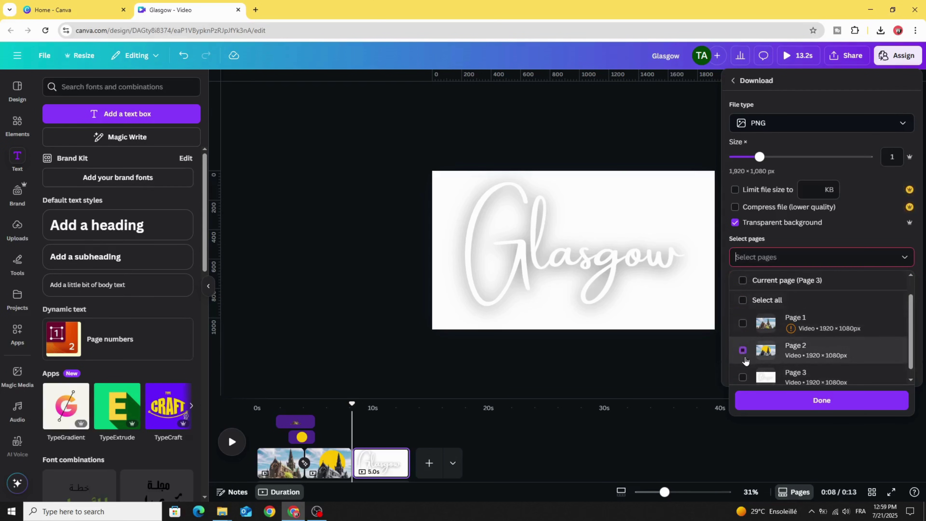
{"action": "scroll", "coordinate": [746, 361], "scroll_direction": "down", "scroll_amount": 1}
{"action": "left_click", "coordinate": [743, 368]}
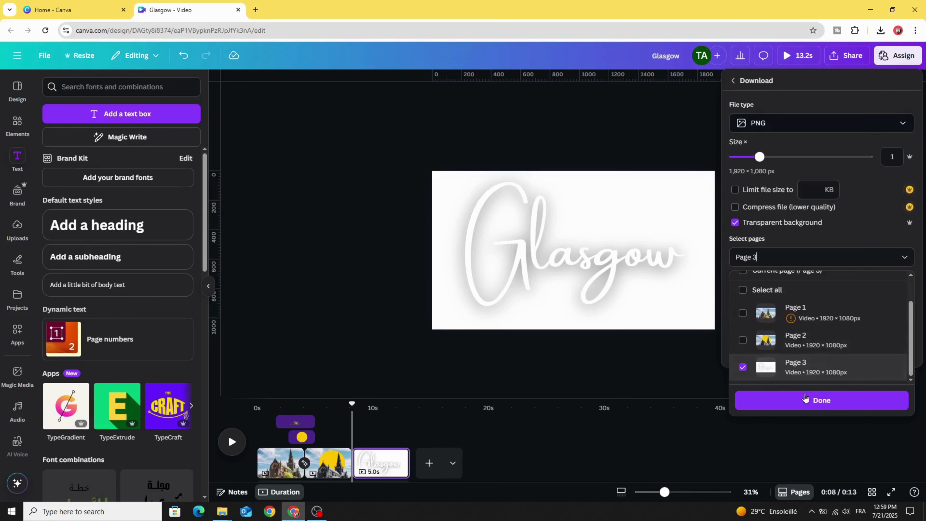
{"action": "left_click", "coordinate": [805, 398]}
{"action": "left_click", "coordinate": [817, 351]}
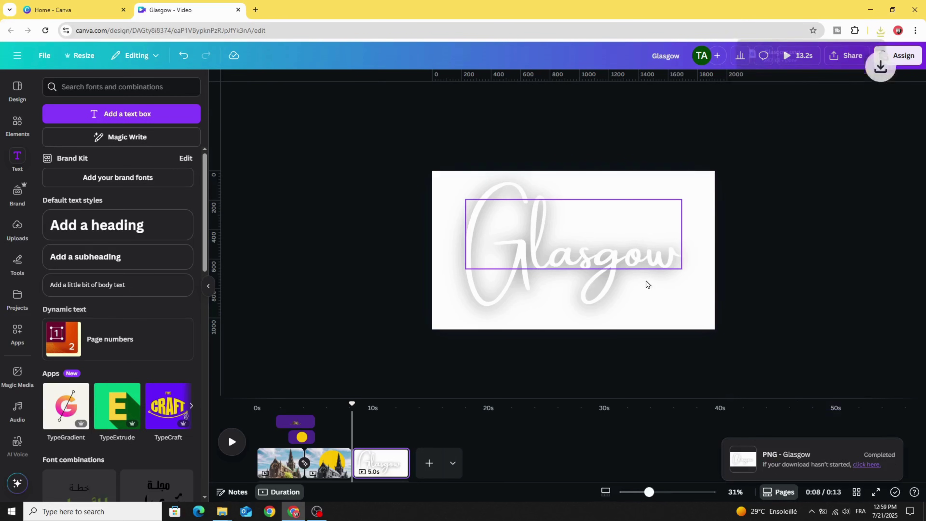
- On page 2, add the uploaded Glasgow script PNG from Uploads
{"action": "left_click", "coordinate": [329, 469]}
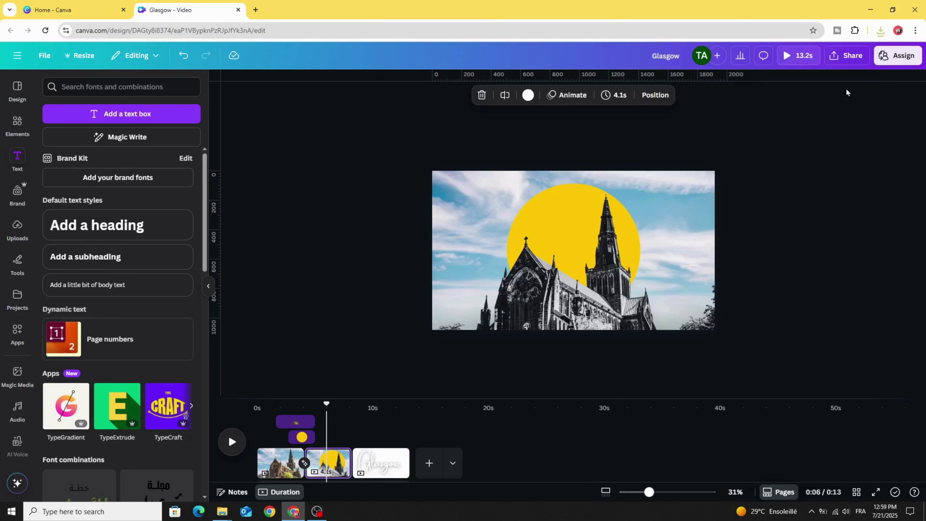
{"action": "left_click", "coordinate": [882, 32]}
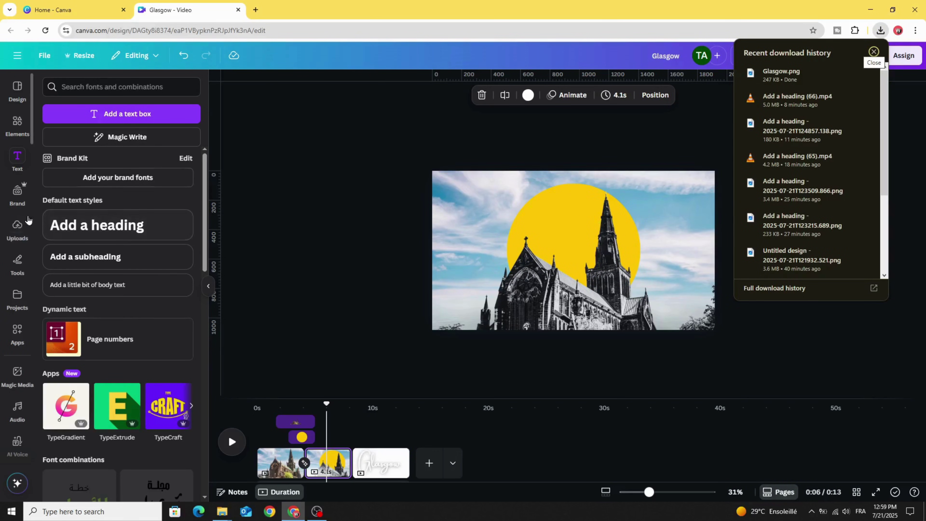
{"action": "left_click", "coordinate": [18, 229]}
{"action": "left_click", "coordinate": [69, 197]}
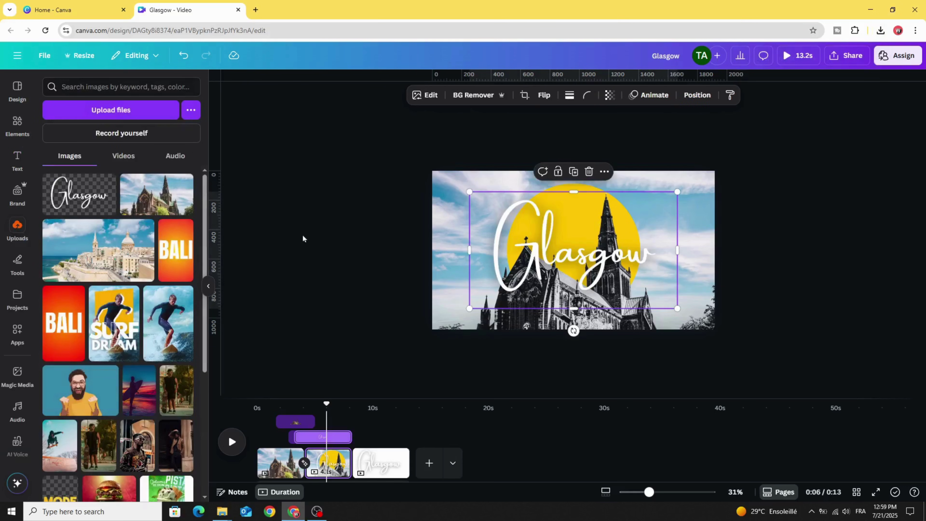
- Enlarge and centre the Glasgow image over the cathedral, and delay its start on the timeline
{"action": "left_click_drag", "start_coordinate": [573, 272], "coordinate": [545, 257]}
{"action": "left_click_drag", "start_coordinate": [648, 294], "coordinate": [703, 327]}
{"action": "left_click_drag", "start_coordinate": [553, 254], "coordinate": [547, 247]}
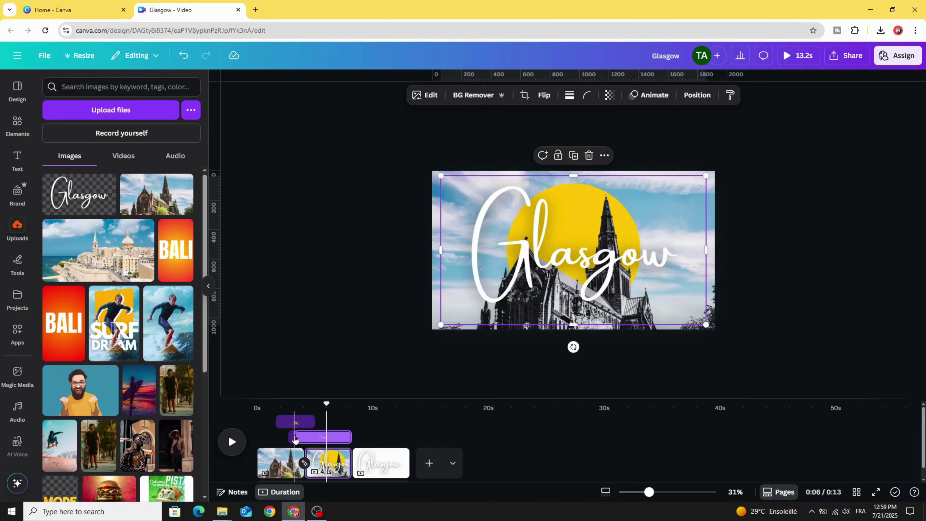
{"action": "left_click_drag", "start_coordinate": [296, 437], "coordinate": [330, 437]}
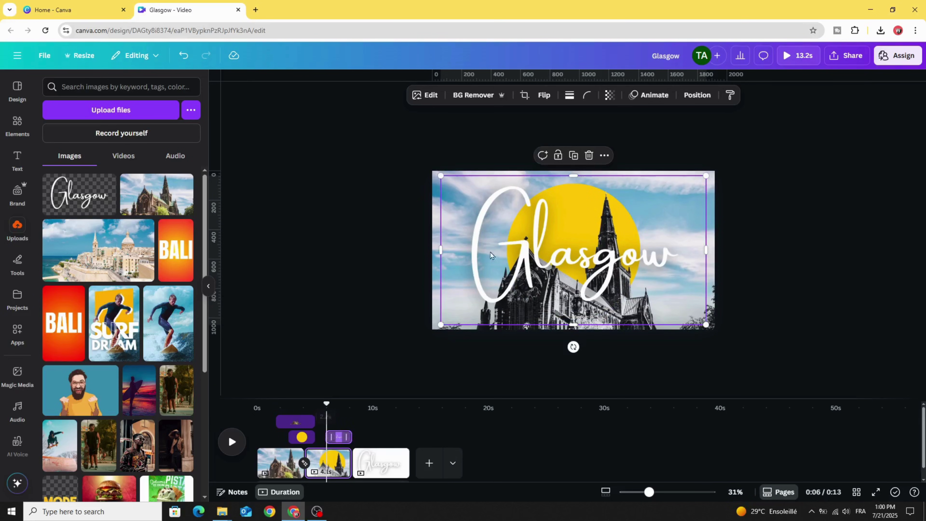
- Give the Glasgow image a Sketch reveal in Fill style, then play the video from the start
{"action": "left_click", "coordinate": [652, 96]}
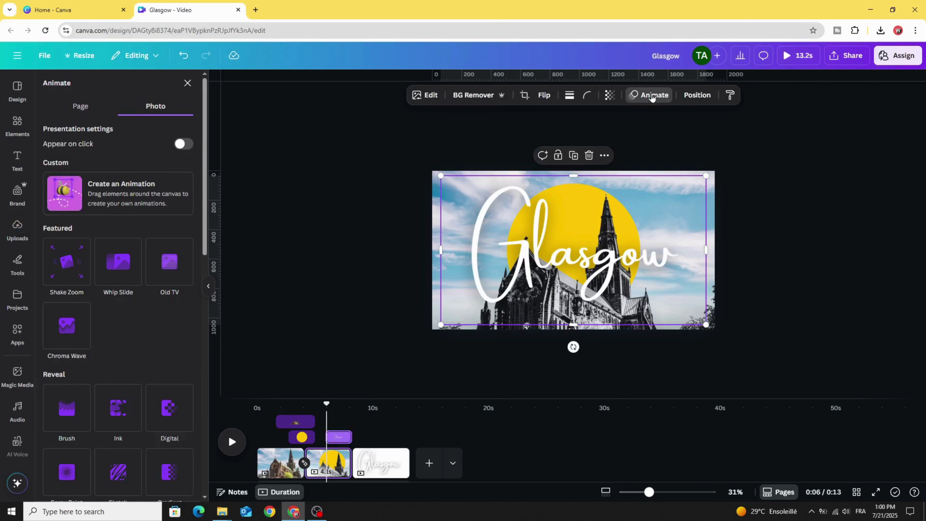
{"action": "scroll", "coordinate": [145, 322], "scroll_direction": "down", "scroll_amount": 4}
{"action": "scroll", "coordinate": [127, 327], "scroll_direction": "down", "scroll_amount": 3}
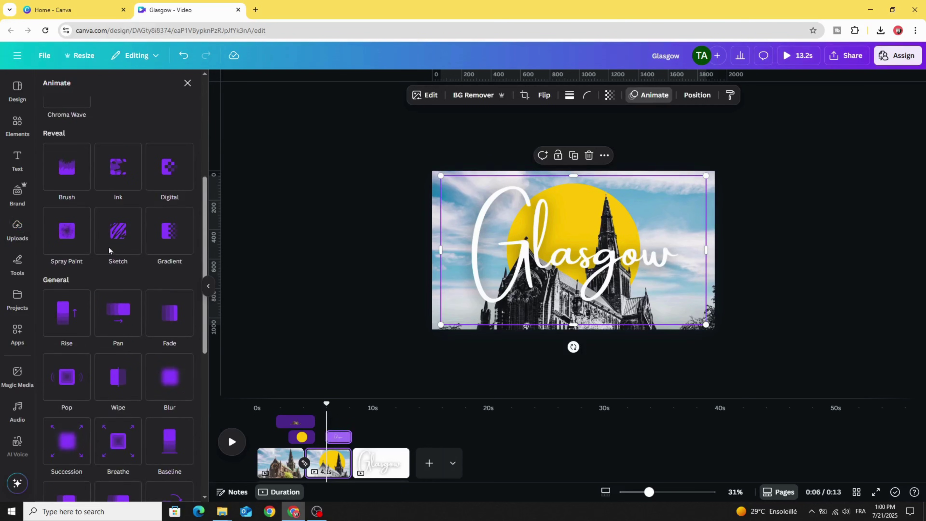
{"action": "left_click", "coordinate": [115, 244]}
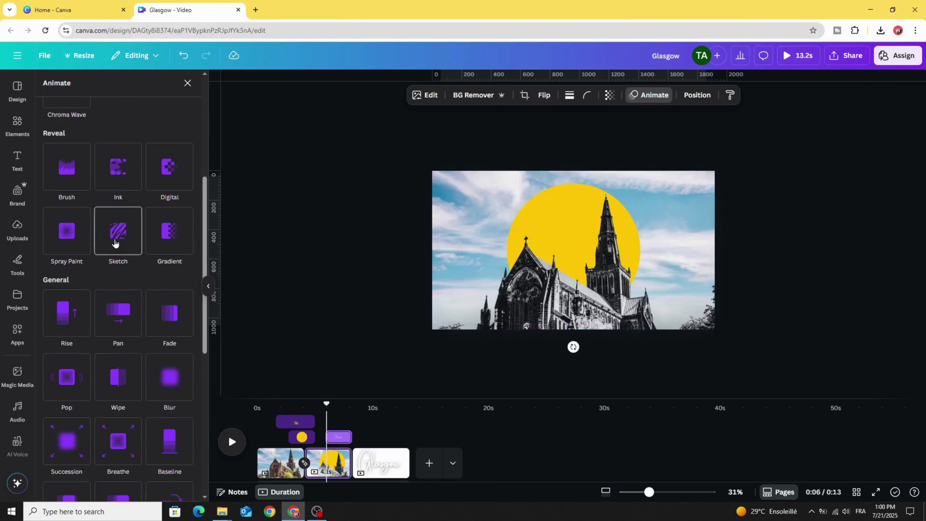
{"action": "left_click", "coordinate": [72, 350]}
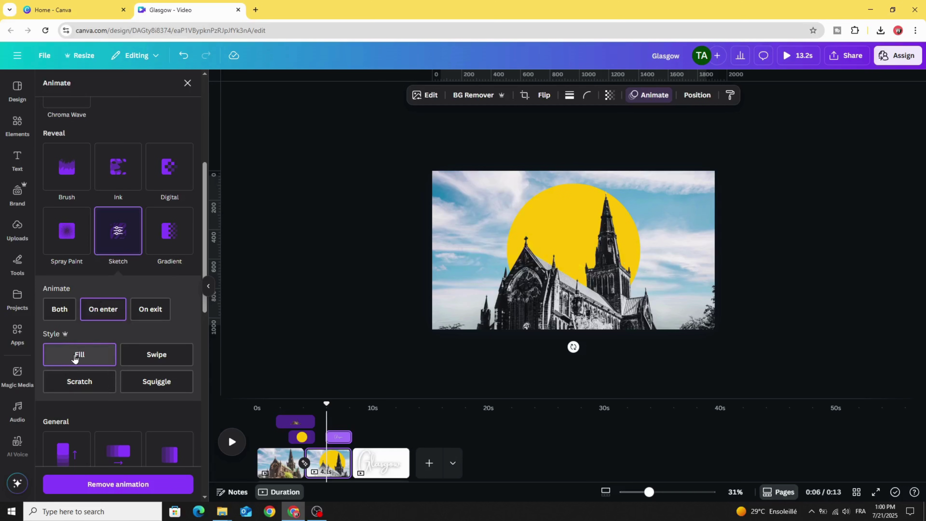
{"action": "left_click", "coordinate": [231, 440]}
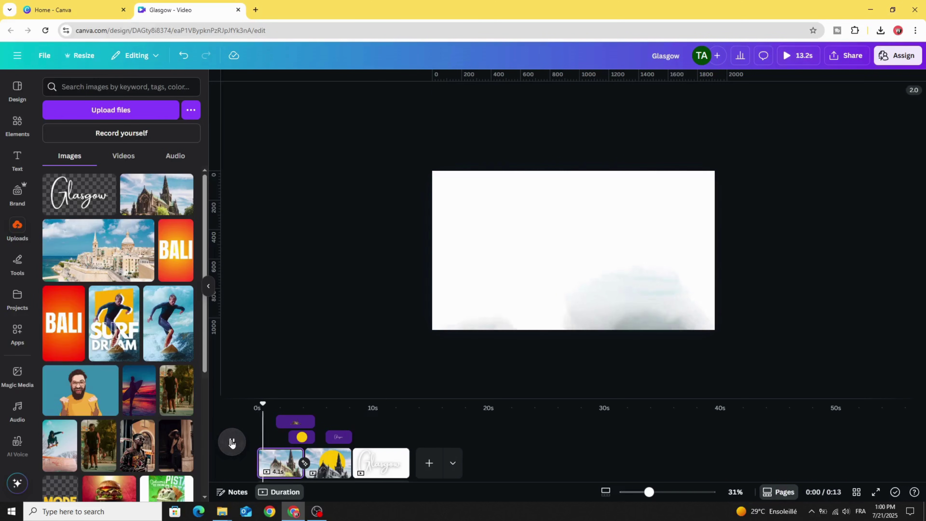